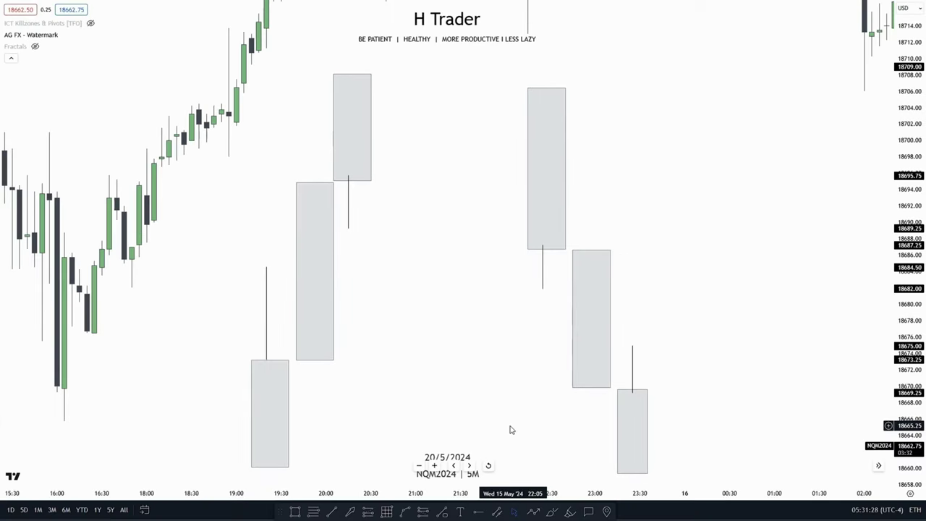
# - Draw a horizontal trend line at 18684.50 extending right from the tip of the first bullish candle's upper wick
pyautogui.moveTo(422, 289); pyautogui.dragTo(425, 286)
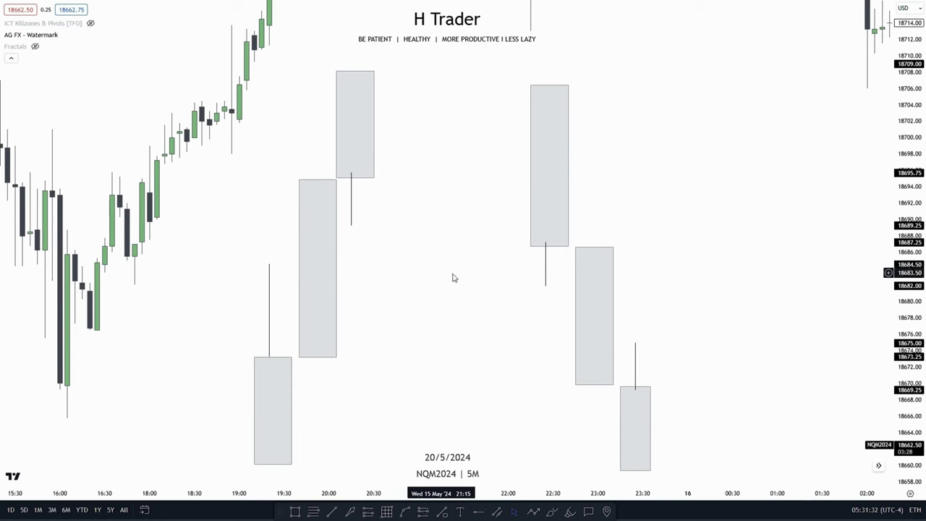
pyautogui.moveTo(483, 250); pyautogui.dragTo(469, 286)
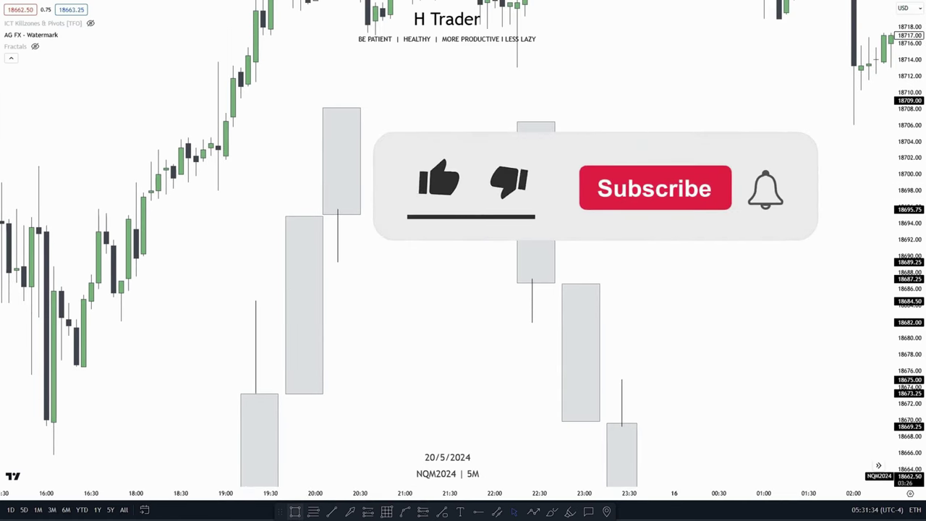
pyautogui.click(332, 512)
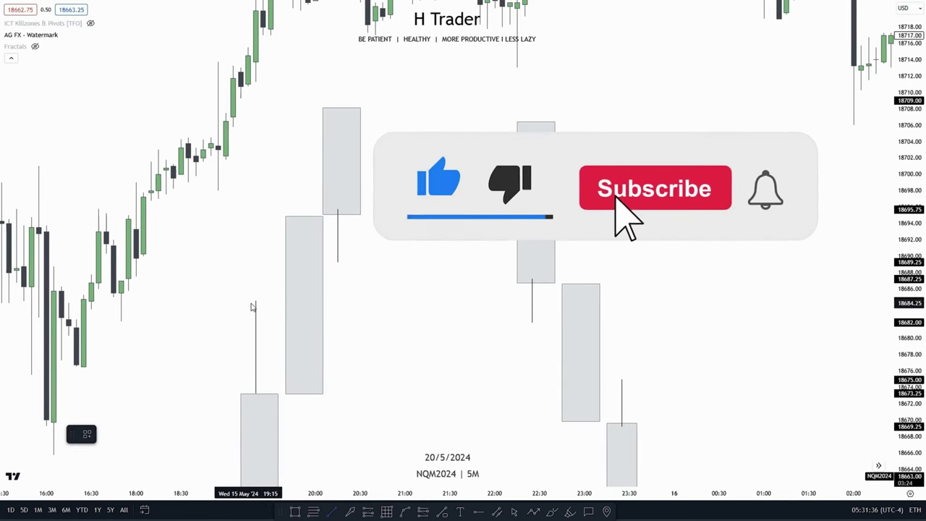
pyautogui.click(256, 301)
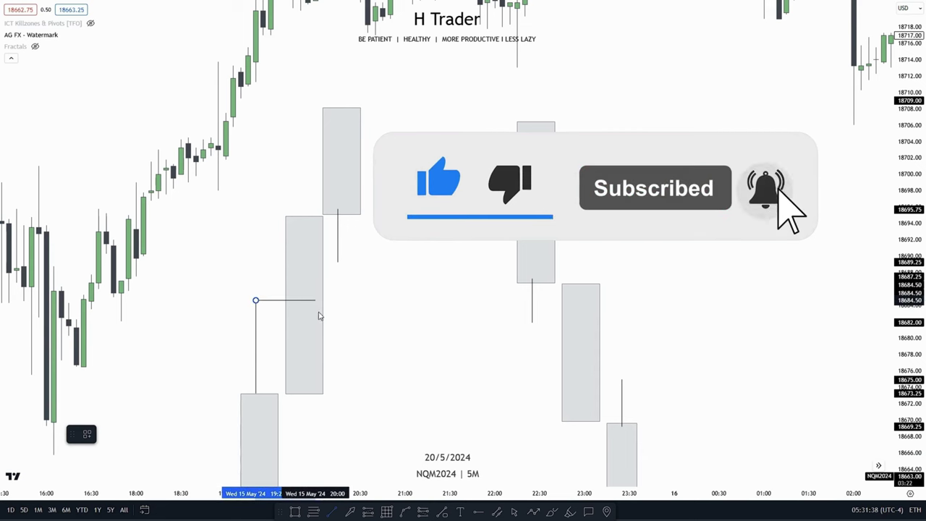
pyautogui.click(430, 355)
pyautogui.click(407, 335)
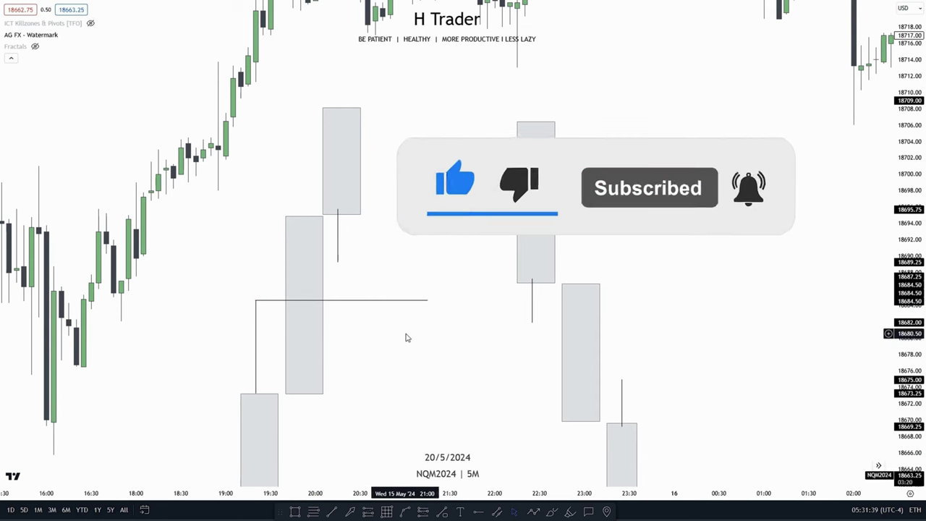
# - Draw a horizontal trend line at 18689.25 extending right from the tip of the third bullish candle's lower wick
pyautogui.click(338, 263)
pyautogui.keyDown('shift'); pyautogui.click(428, 283); pyautogui.keyUp('shift')
pyautogui.click(474, 311)
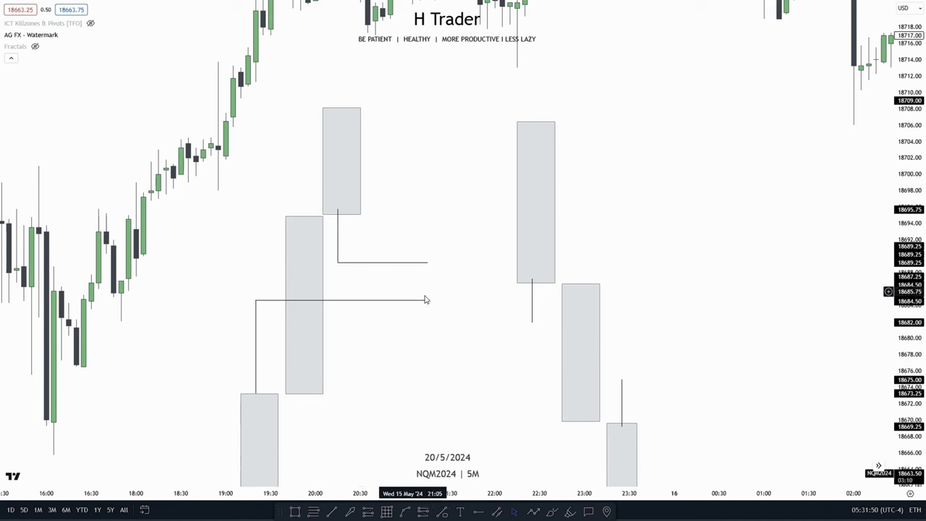
# - Highlight the gap between the two bullish wick lines with a rectangle, and delete the rectangle
pyautogui.click(295, 511)
pyautogui.moveTo(256, 298)
pyautogui.mouseDown()
pyautogui.moveTo(310, 282)
pyautogui.moveTo(481, 271)
pyautogui.moveTo(480, 259)
pyautogui.moveTo(472, 262)
pyautogui.mouseUp()
pyautogui.press('Delete')
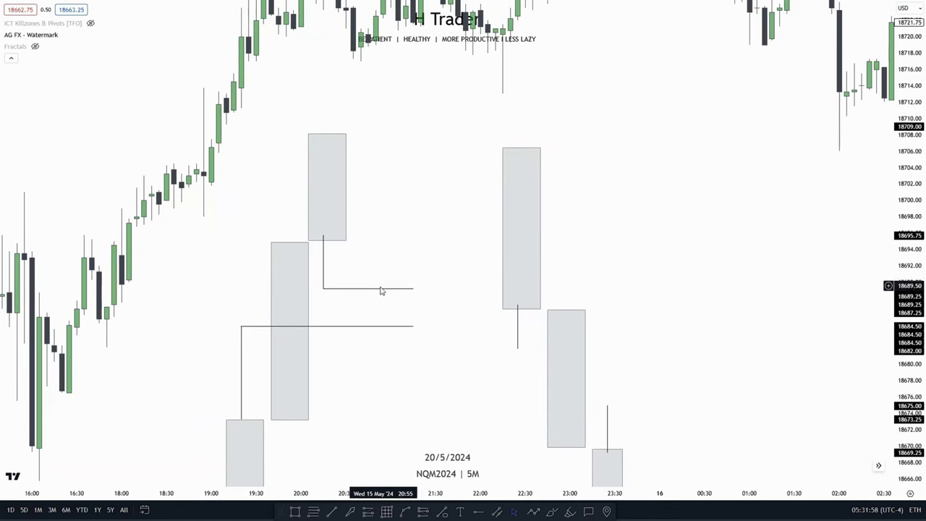
# - Draw a horizontal trend line at 18682.00 extending right from the tip of the first bearish candle's lower wick
pyautogui.moveTo(387, 298); pyautogui.dragTo(375, 340)
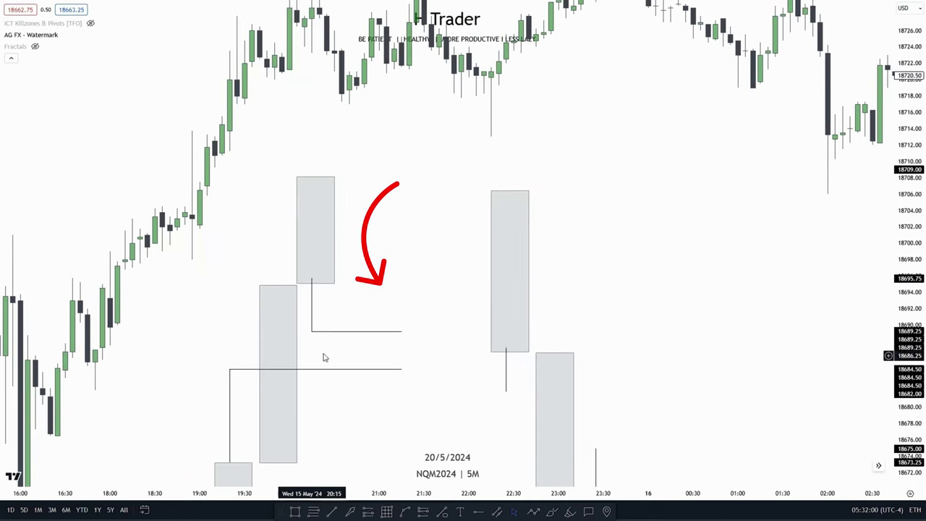
pyautogui.moveTo(454, 403); pyautogui.dragTo(328, 299)
pyautogui.moveTo(641, 346); pyautogui.dragTo(611, 309)
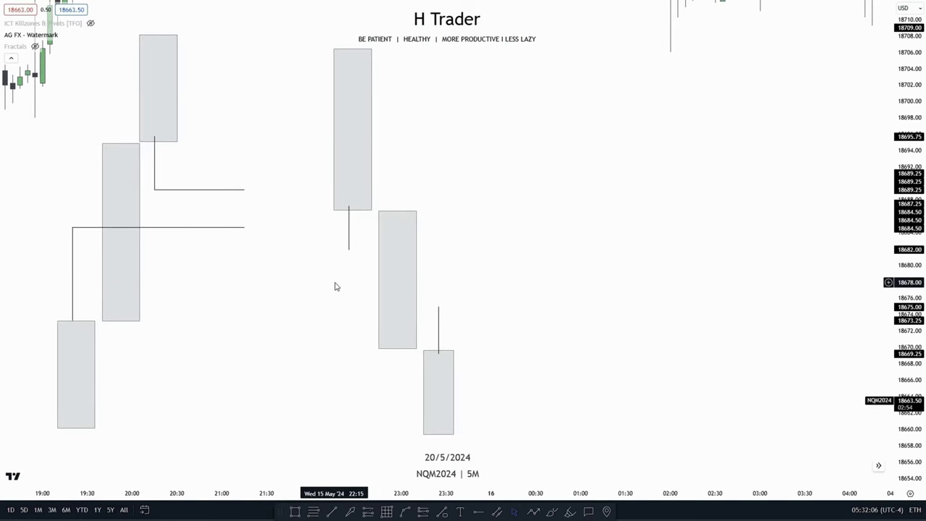
pyautogui.moveTo(335, 283); pyautogui.dragTo(313, 293)
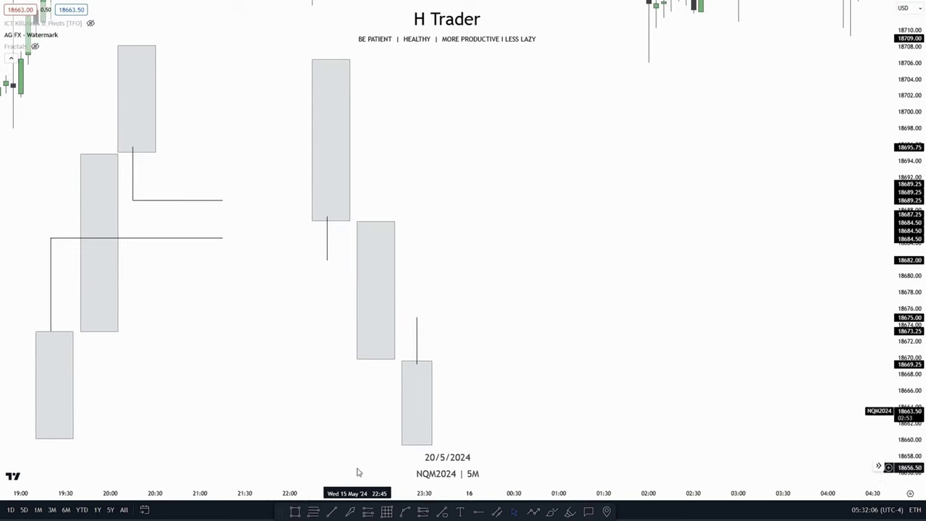
pyautogui.click(328, 260)
pyautogui.keyDown('shift'); pyautogui.click(536, 263); pyautogui.keyUp('shift')
pyautogui.click(534, 279)
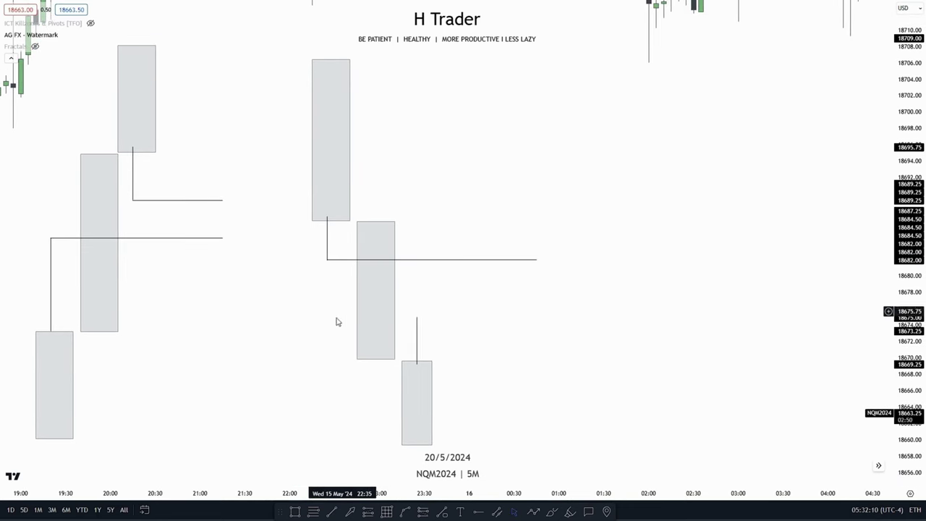
# - Draw a horizontal trend line at 18675.00 extending right from the tip of the third bearish candle's upper wick
pyautogui.moveTo(336, 319); pyautogui.dragTo(329, 284)
pyautogui.moveTo(522, 326); pyautogui.dragTo(439, 304)
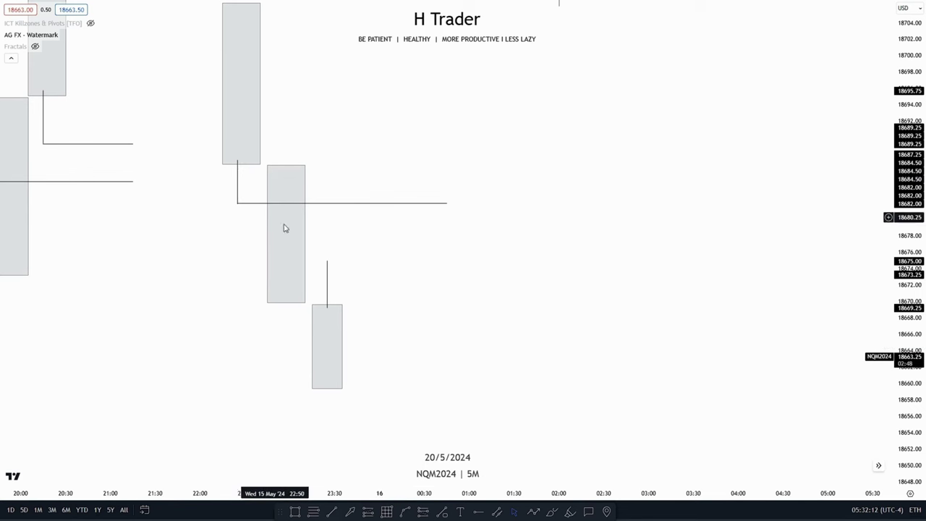
pyautogui.click(330, 513)
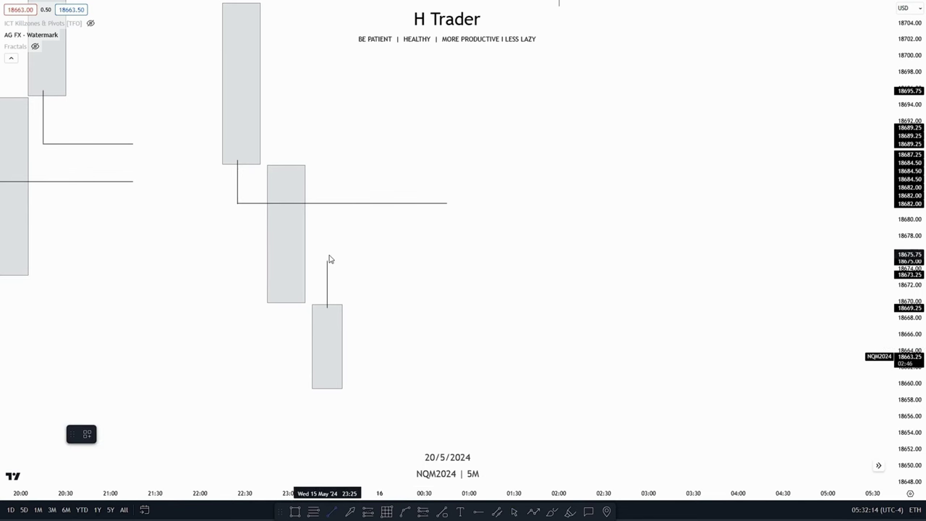
pyautogui.click(454, 261)
pyautogui.moveTo(553, 267); pyautogui.dragTo(594, 282)
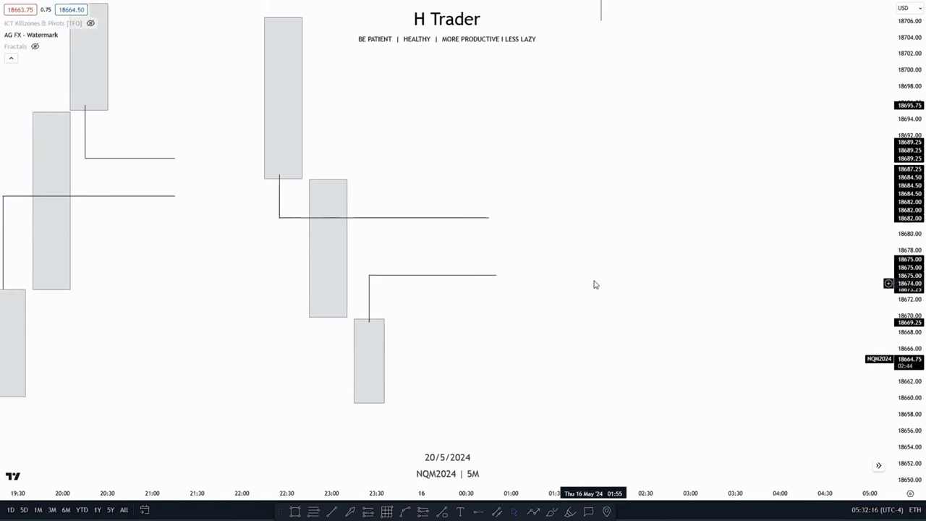
# - Highlight the gap between the two bearish wick lines with a rectangle, and delete the rectangle
pyautogui.moveTo(579, 324); pyautogui.dragTo(626, 341)
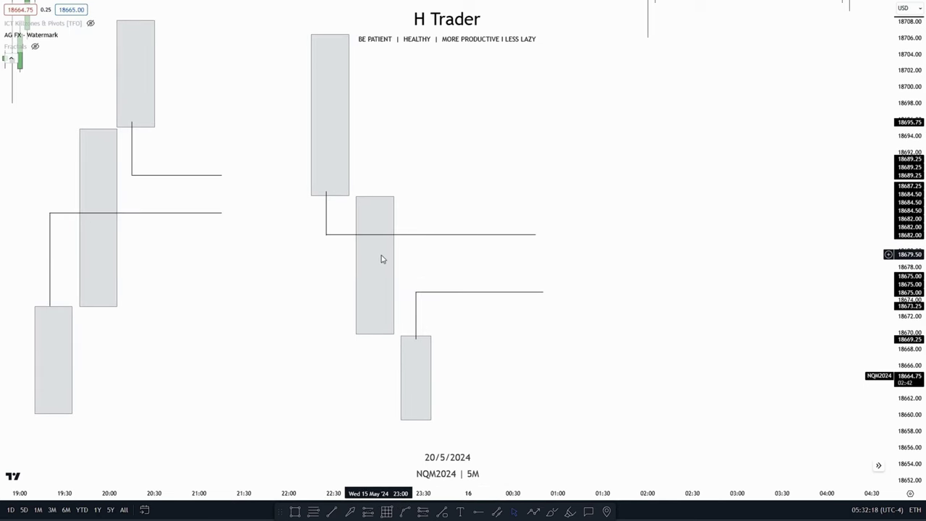
pyautogui.hscroll(1, 596, 240)
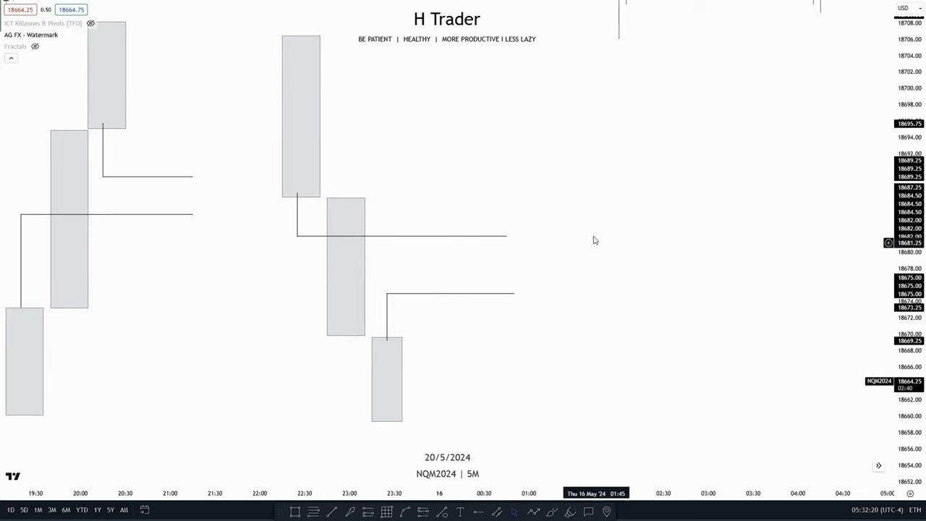
pyautogui.hscroll(1, 471, 325)
pyautogui.click(295, 510)
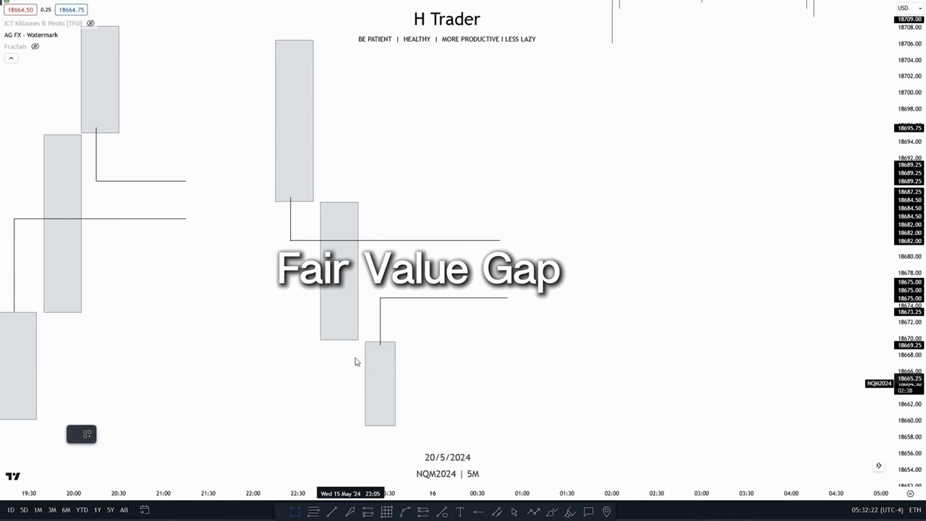
pyautogui.click(290, 239)
pyautogui.click(710, 303)
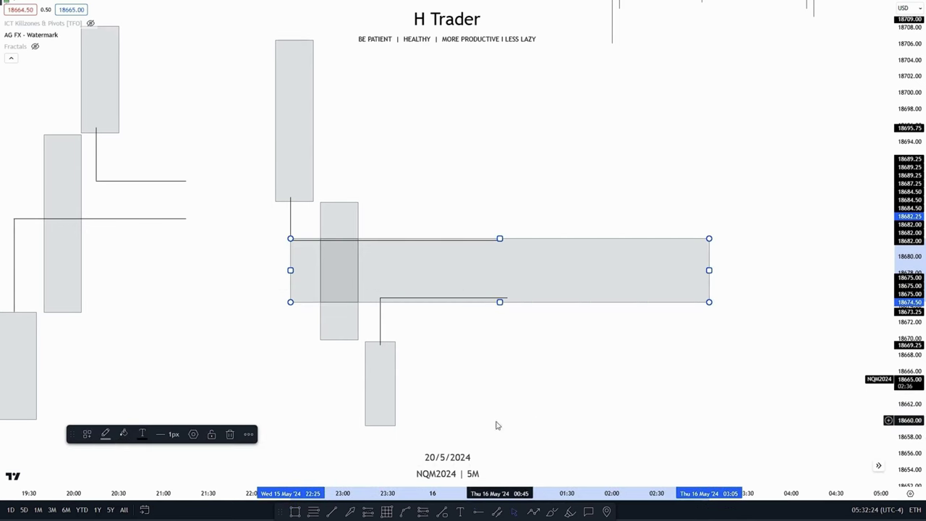
pyautogui.press('Delete')
# - Draw an upward arrow from about 18661 beside the third bearish candle into the bearish gap at about 18680
pyautogui.moveTo(504, 341); pyautogui.dragTo(421, 303)
pyautogui.click(533, 511)
pyautogui.click(349, 374)
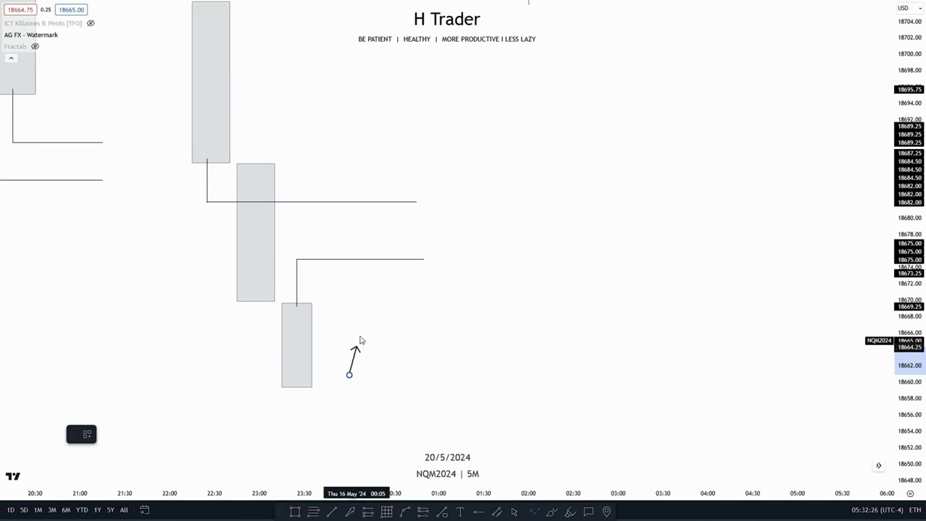
pyautogui.click(386, 218)
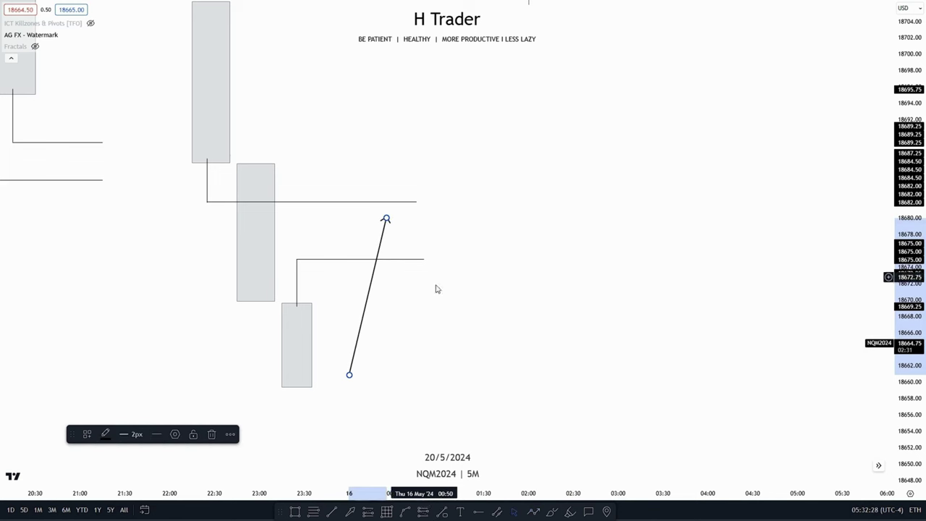
pyautogui.press('Escape')
# - Draw a downward arrow from the bearish gap at about 18681 to below the third bearish candle at about 18657
pyautogui.click(541, 513)
pyautogui.click(403, 209)
pyautogui.click(431, 403)
pyautogui.moveTo(574, 349); pyautogui.dragTo(626, 352)
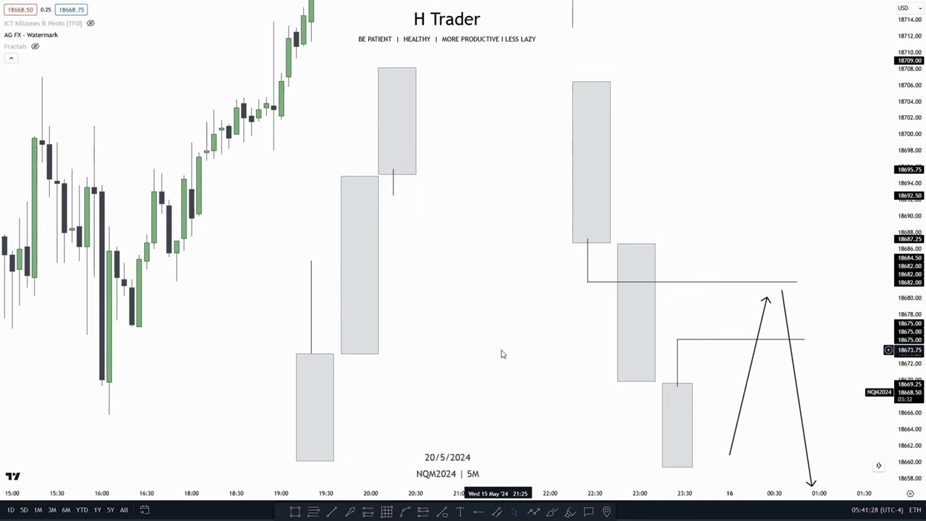
pyautogui.moveTo(450, 307); pyautogui.dragTo(463, 297)
pyautogui.moveTo(397, 342); pyautogui.dragTo(348, 361)
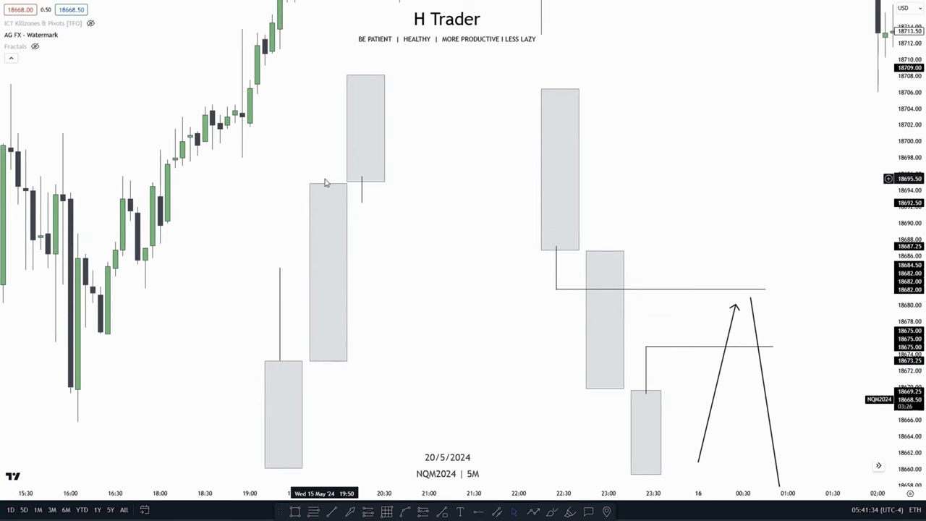
pyautogui.moveTo(415, 326); pyautogui.dragTo(440, 291)
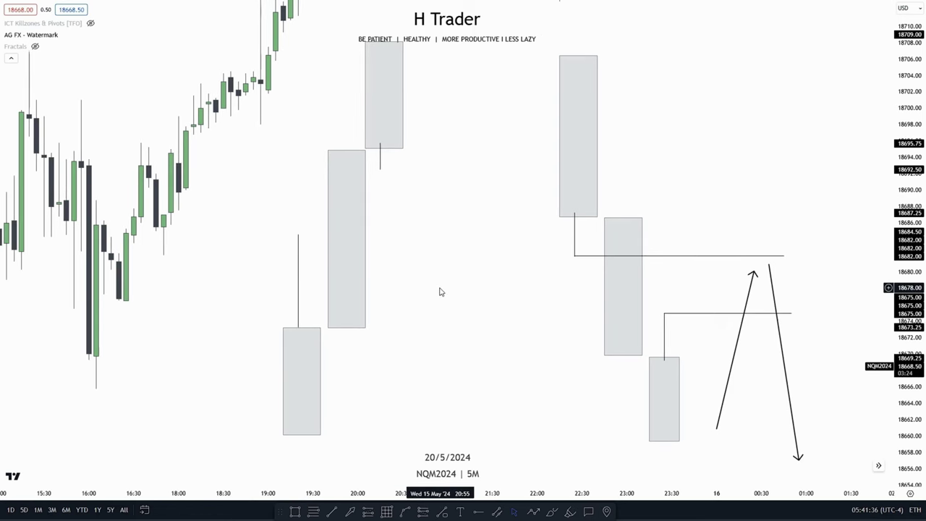
pyautogui.moveTo(473, 259); pyautogui.dragTo(333, 259)
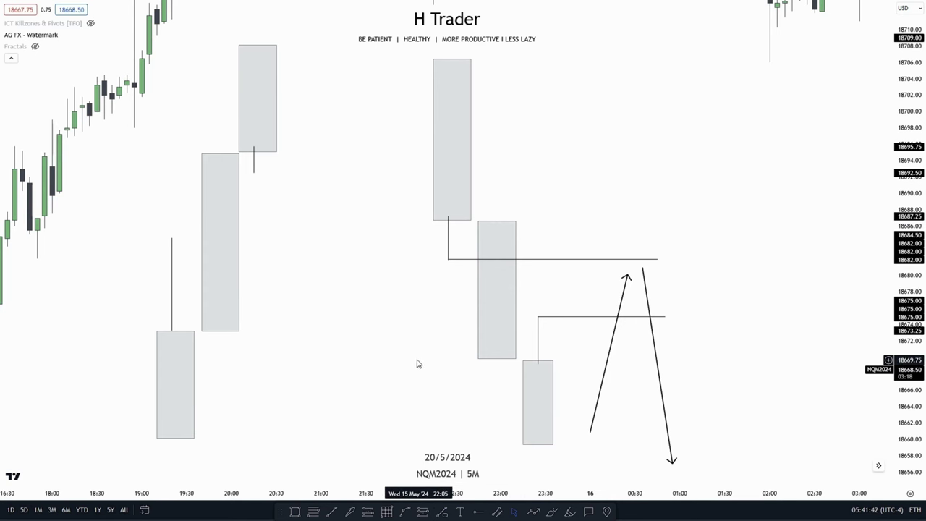
pyautogui.moveTo(355, 226); pyautogui.dragTo(413, 279)
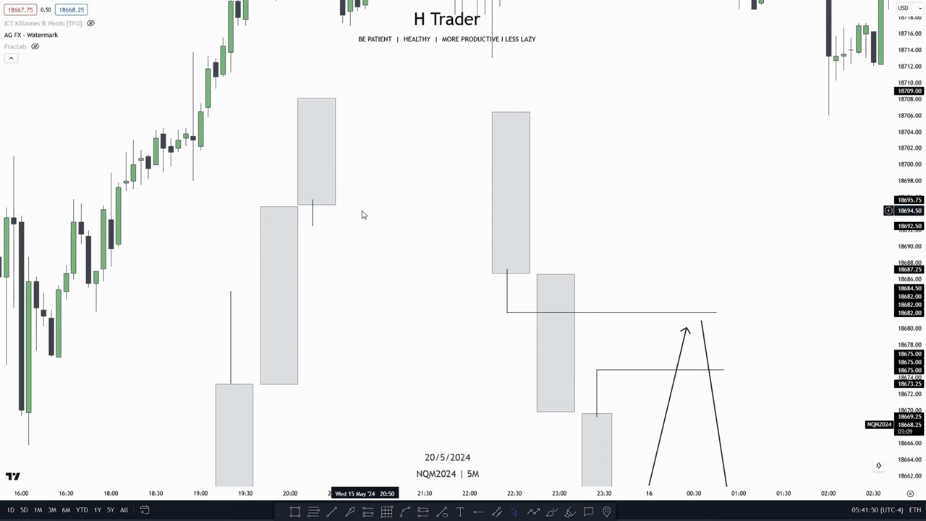
pyautogui.moveTo(363, 221); pyautogui.dragTo(368, 263)
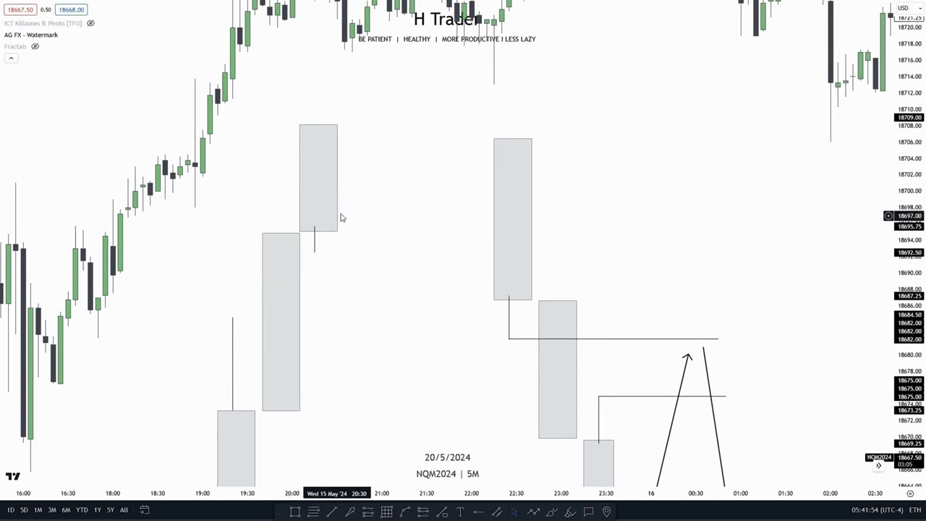
# - Highlight the space between the first bullish candle's upper wick and the third candle's lower wick with a rectangle, and delete it
pyautogui.click(295, 512)
pyautogui.moveTo(232, 318)
pyautogui.mouseDown()
pyautogui.moveTo(487, 271)
pyautogui.moveTo(480, 250)
pyautogui.mouseUp()
pyautogui.press('Delete')
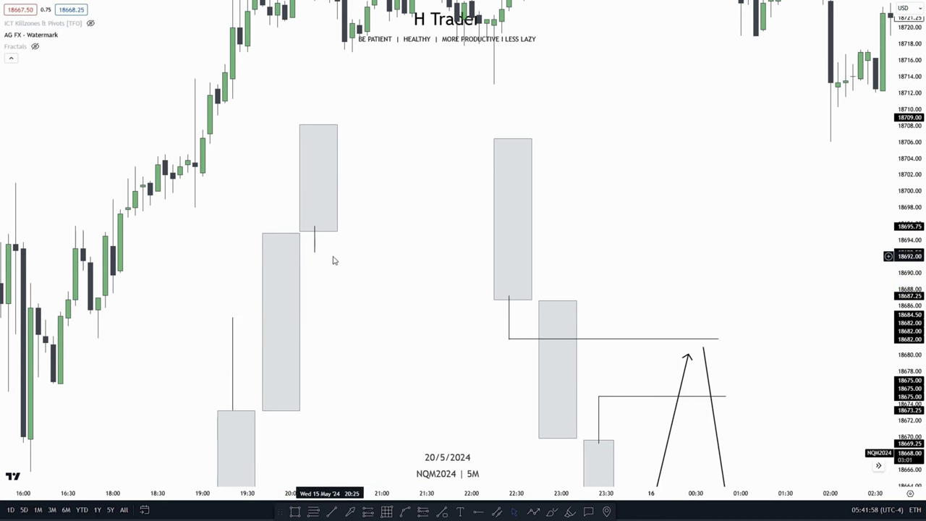
# - Extend the third bullish candle's lower wick to about 18682.50 and draw a horizontal line at 18684.50 from the first candle's upper wick
pyautogui.moveTo(315, 253); pyautogui.dragTo(314, 280)
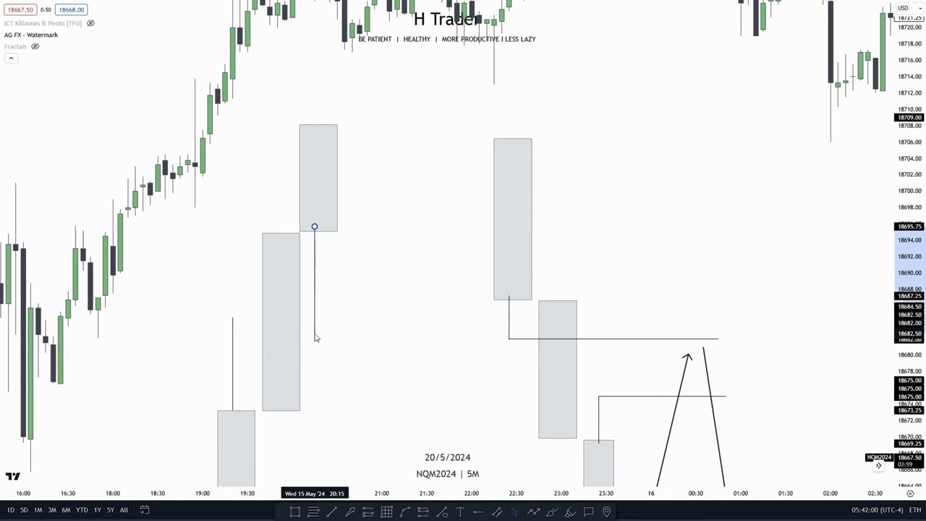
pyautogui.moveTo(315, 337); pyautogui.dragTo(314, 333)
pyautogui.click(335, 512)
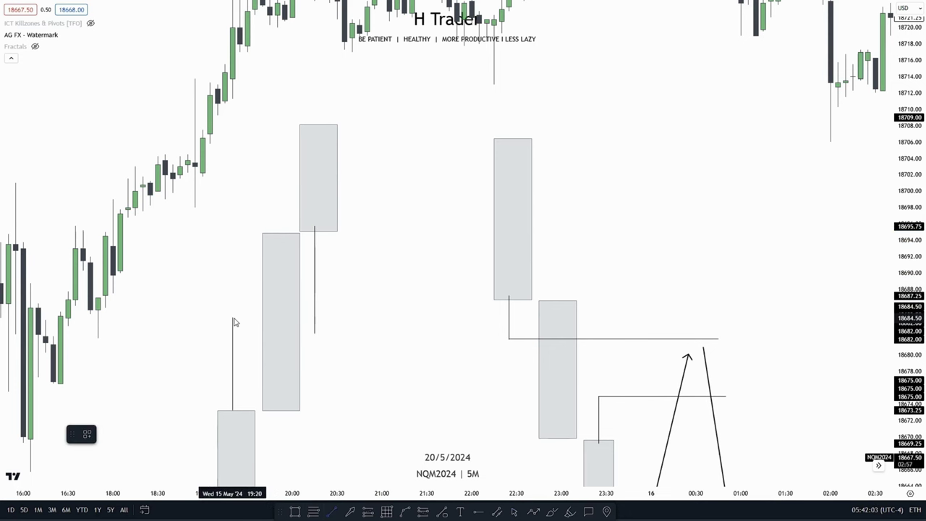
pyautogui.moveTo(232, 316); pyautogui.dragTo(412, 316)
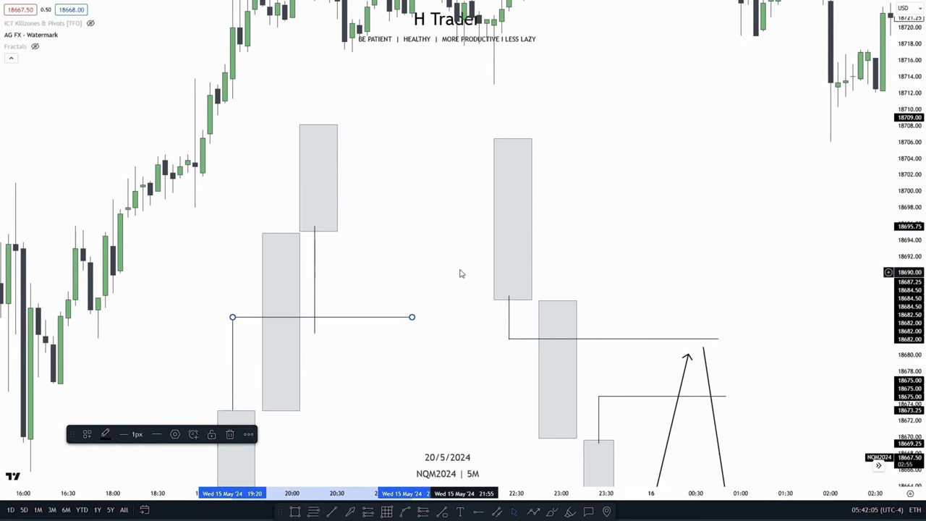
pyautogui.click(394, 361)
# - Draw a horizontal trend line extending right from the tip of the third bullish candle's lengthened lower wick
pyautogui.moveTo(394, 361); pyautogui.dragTo(375, 355)
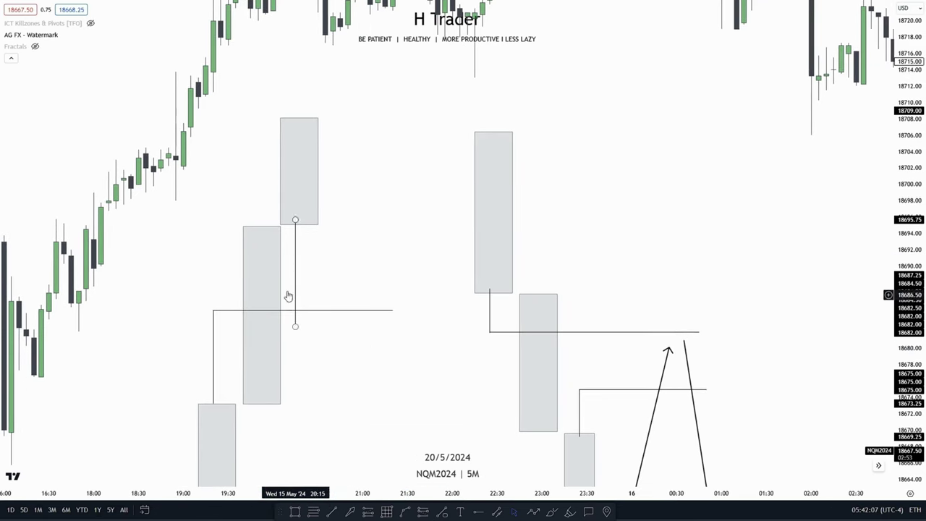
pyautogui.moveTo(376, 272); pyautogui.dragTo(416, 230)
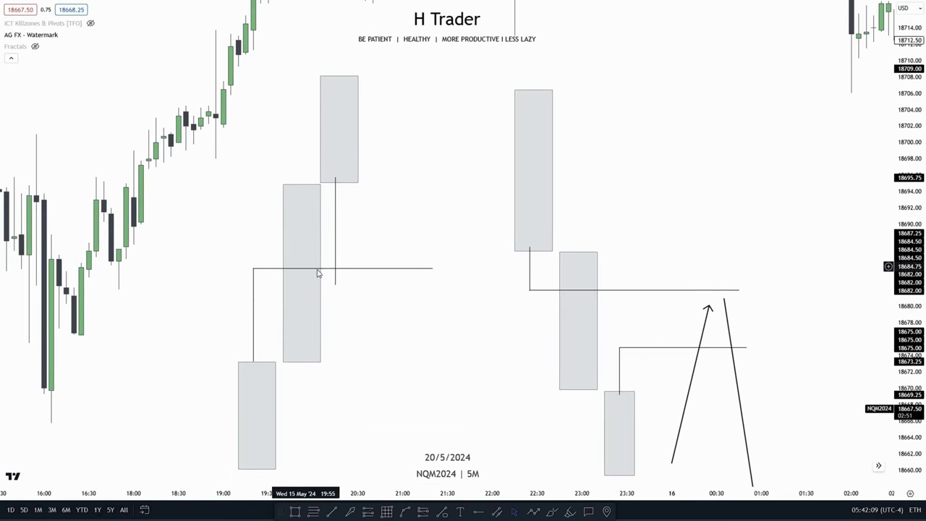
pyautogui.moveTo(314, 241); pyautogui.dragTo(286, 264)
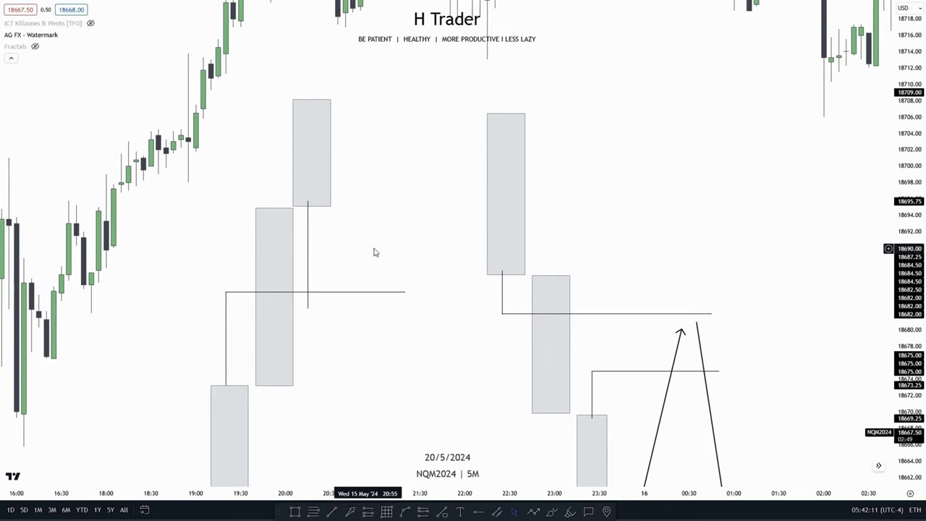
pyautogui.moveTo(249, 312); pyautogui.dragTo(268, 296)
pyautogui.moveTo(381, 206); pyautogui.dragTo(360, 218)
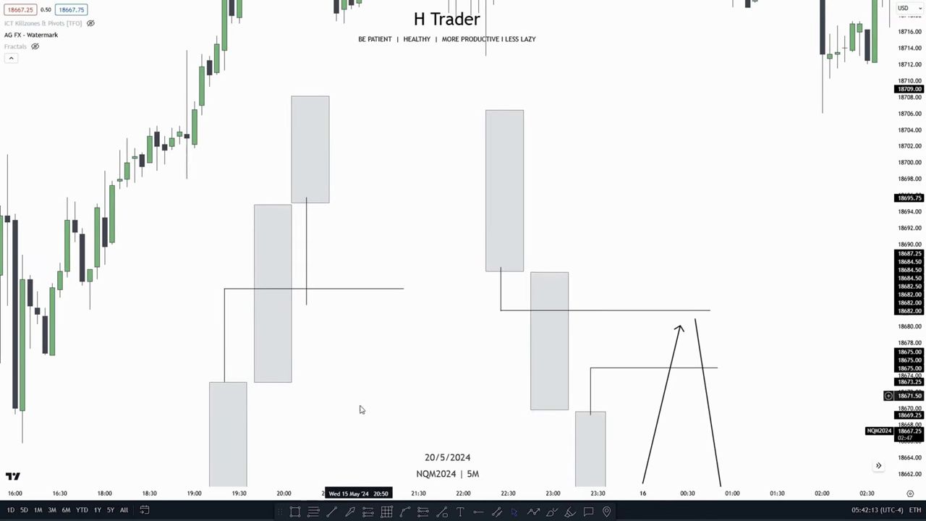
pyautogui.click(331, 513)
pyautogui.click(307, 308)
pyautogui.click(426, 308)
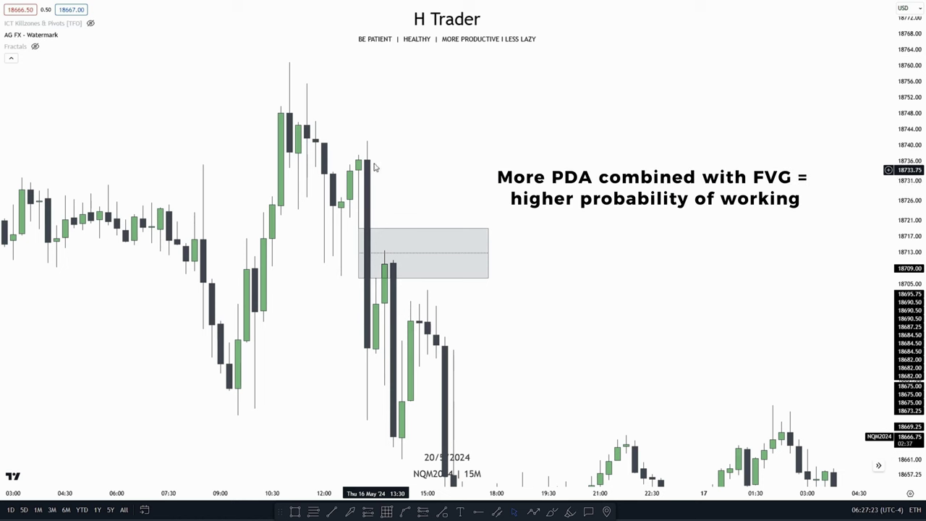
# - Draw a Fibonacci retracement on the large bearish candle from its high at 18741.00 to its low at 18670.75
pyautogui.click(313, 511)
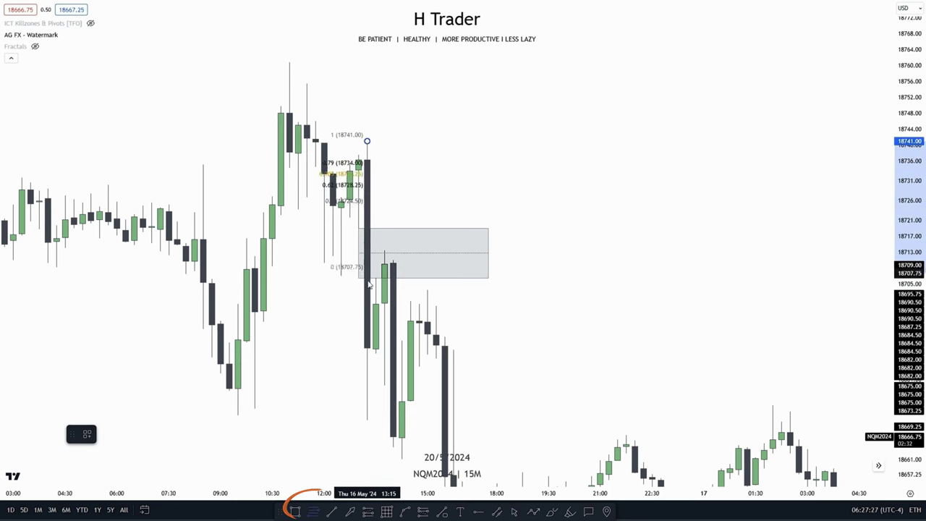
pyautogui.click(366, 421)
pyautogui.rightClick(367, 421)
pyautogui.click(557, 339)
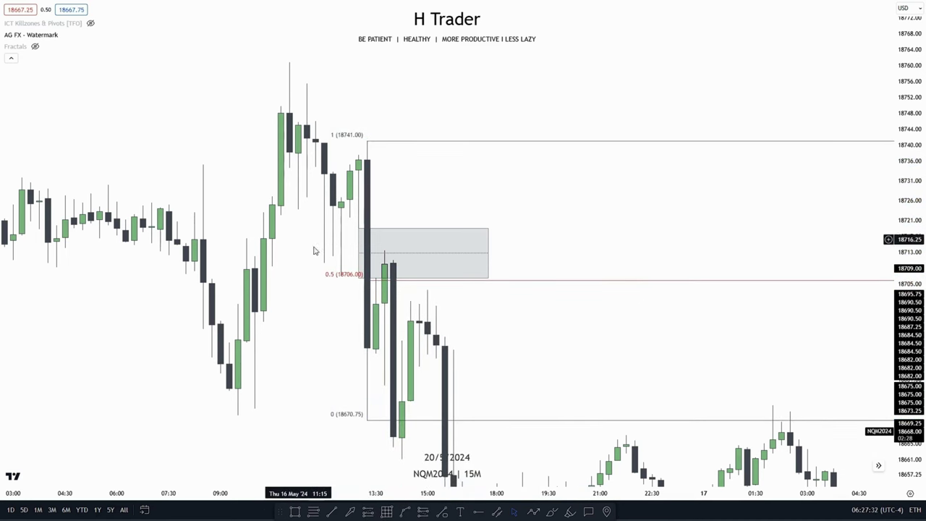
pyautogui.hscroll(-2, 554, 360)
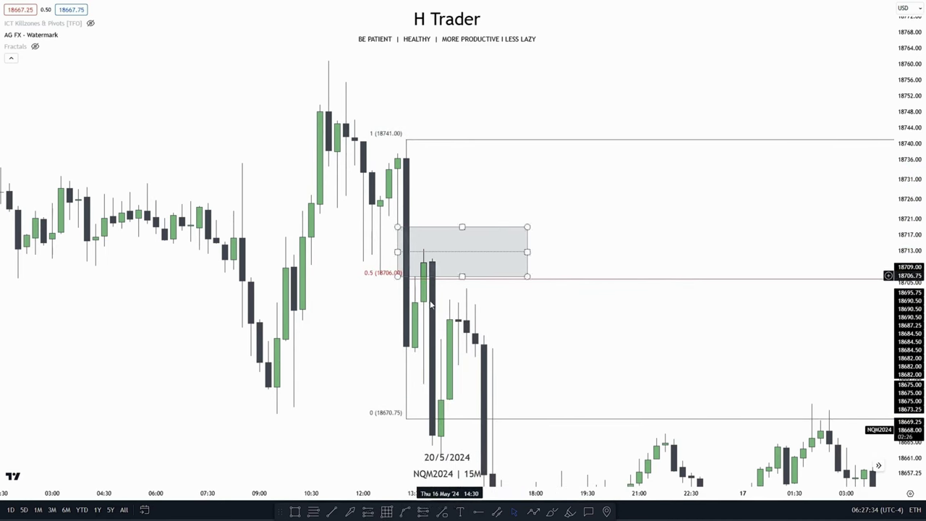
pyautogui.moveTo(355, 351); pyautogui.dragTo(296, 363)
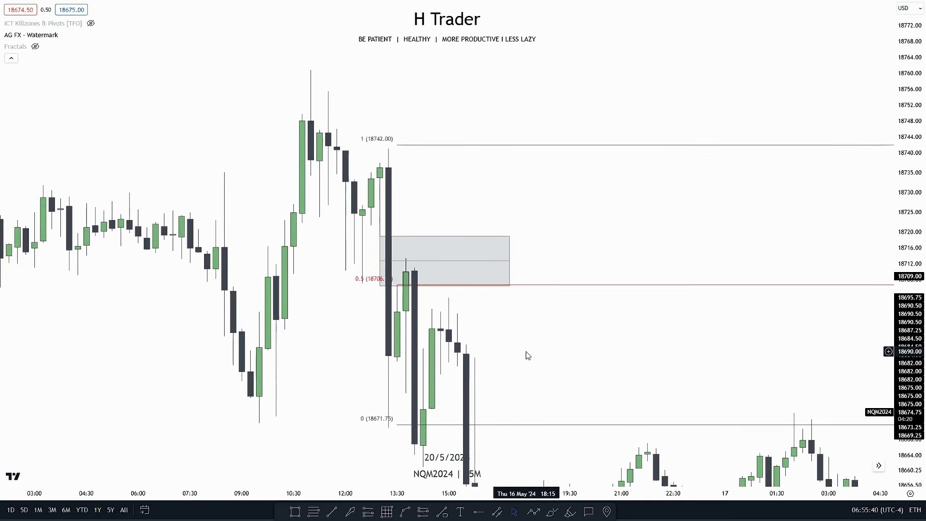
# - Draw a rectangle from the 12:30 candle's lower wick at 18707.00 up to 18726.75 and extend it right to about 19:30
pyautogui.click(296, 512)
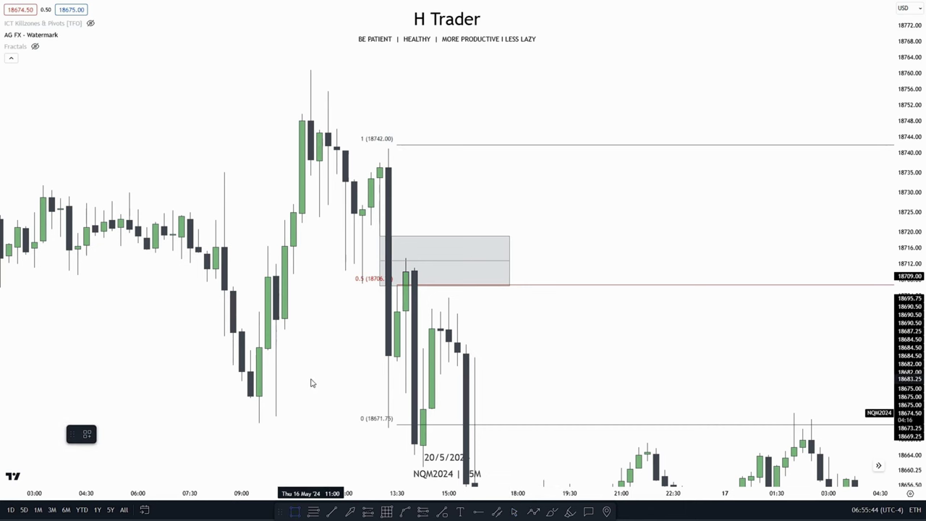
pyautogui.moveTo(362, 282); pyautogui.dragTo(361, 205)
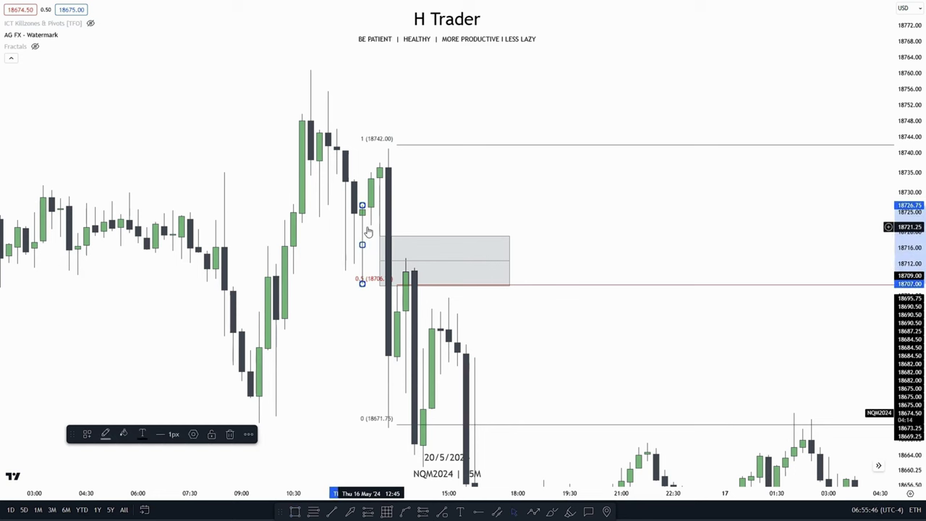
pyautogui.moveTo(361, 244); pyautogui.dragTo(570, 261)
pyautogui.click(616, 330)
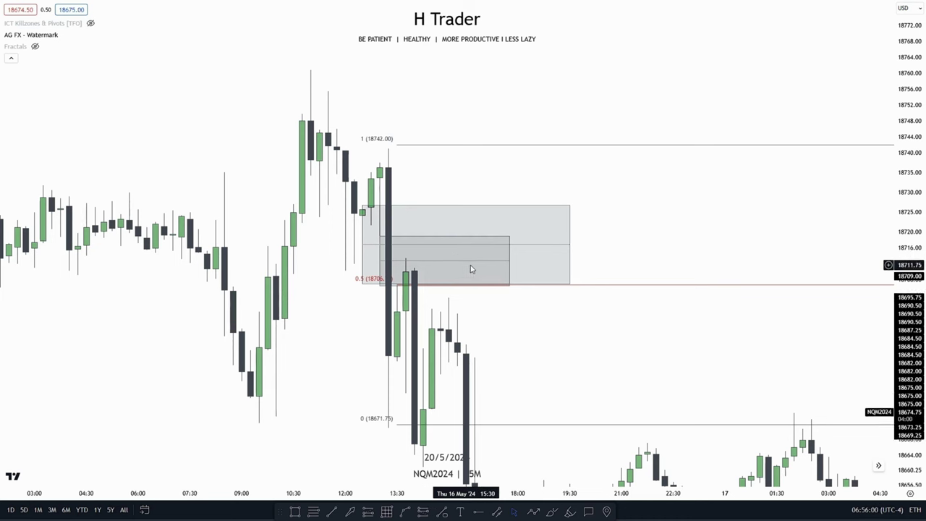
pyautogui.moveTo(556, 365); pyautogui.dragTo(563, 307)
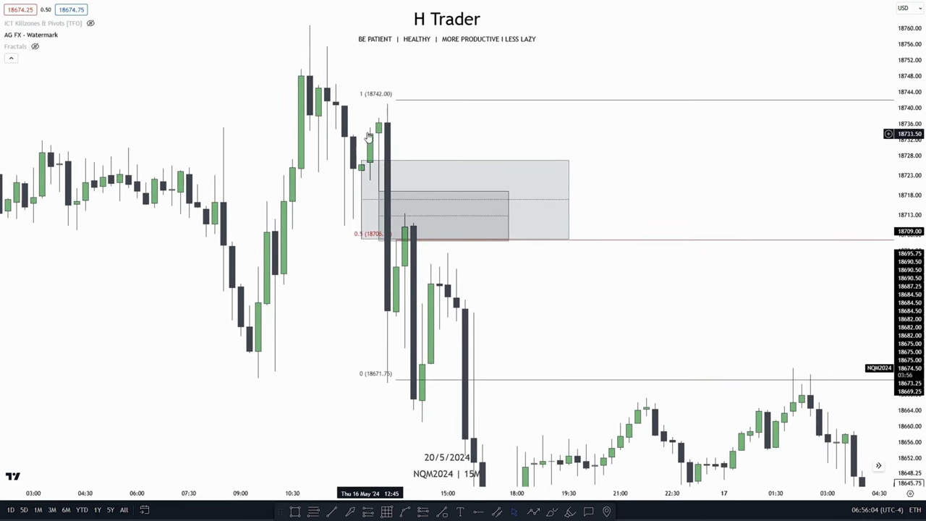
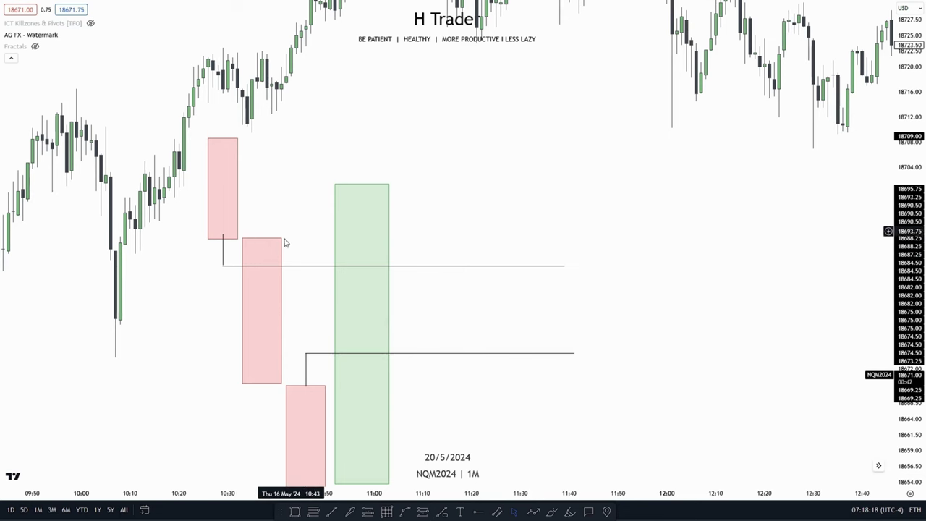
pyautogui.moveTo(566, 443); pyautogui.dragTo(576, 396)
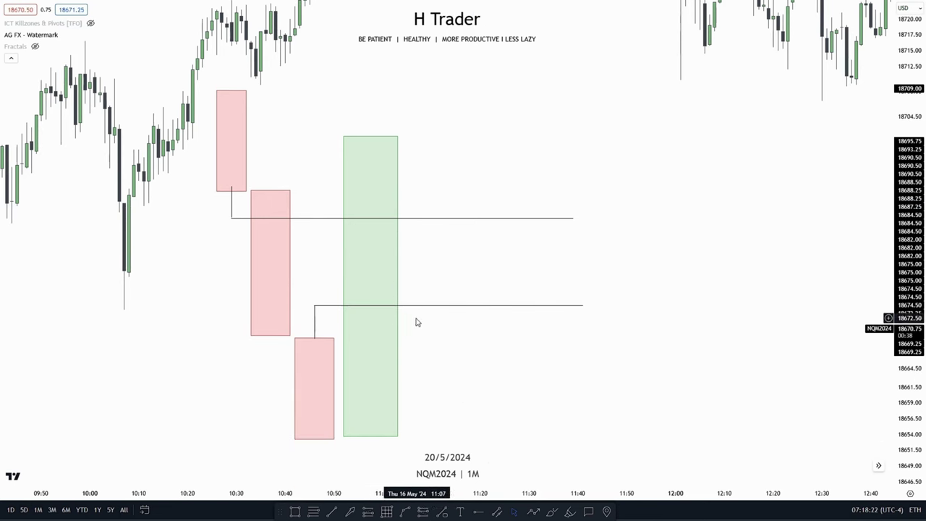
pyautogui.moveTo(553, 354); pyautogui.dragTo(557, 381)
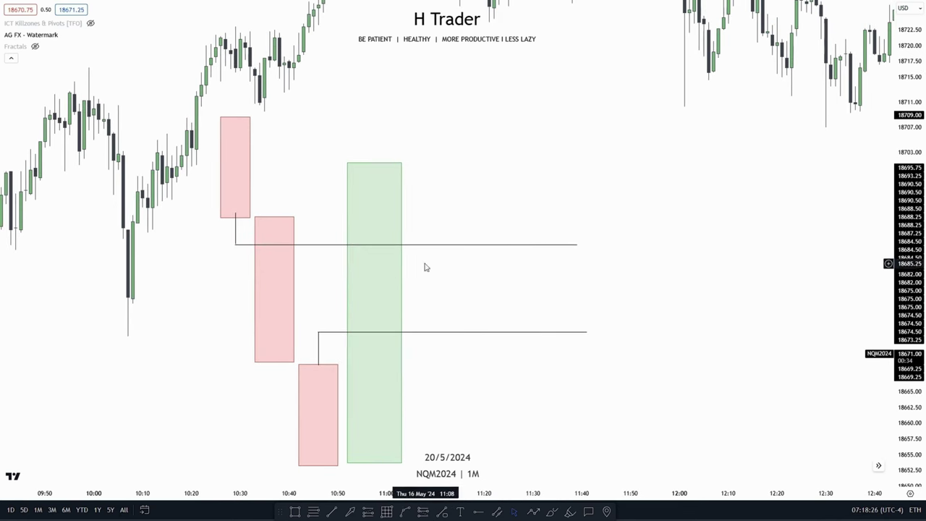
pyautogui.moveTo(462, 189); pyautogui.dragTo(455, 212)
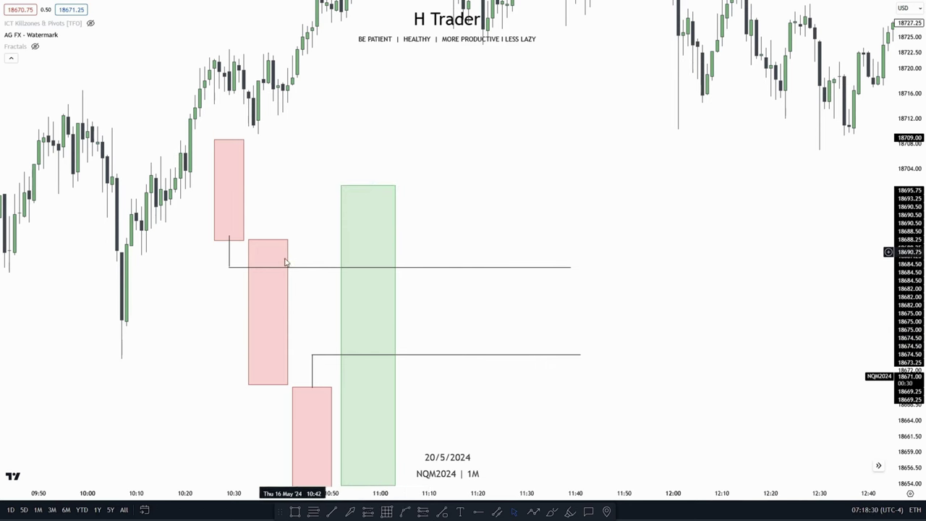
pyautogui.moveTo(547, 307); pyautogui.dragTo(579, 270)
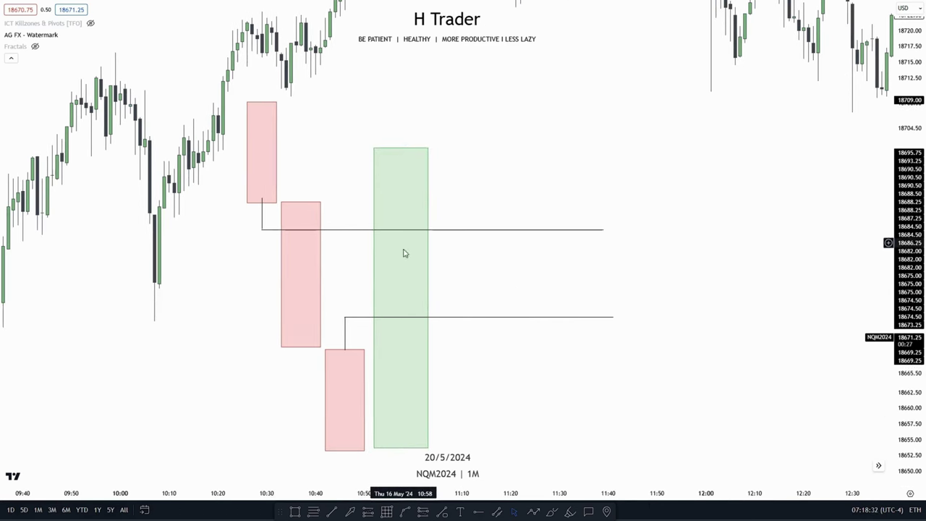
pyautogui.moveTo(568, 408); pyautogui.dragTo(552, 434)
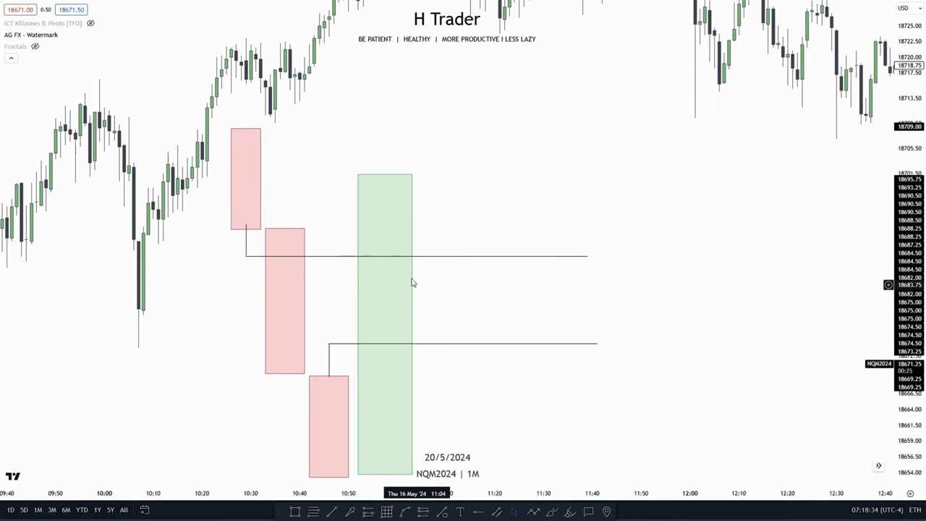
pyautogui.moveTo(416, 240); pyautogui.dragTo(382, 282)
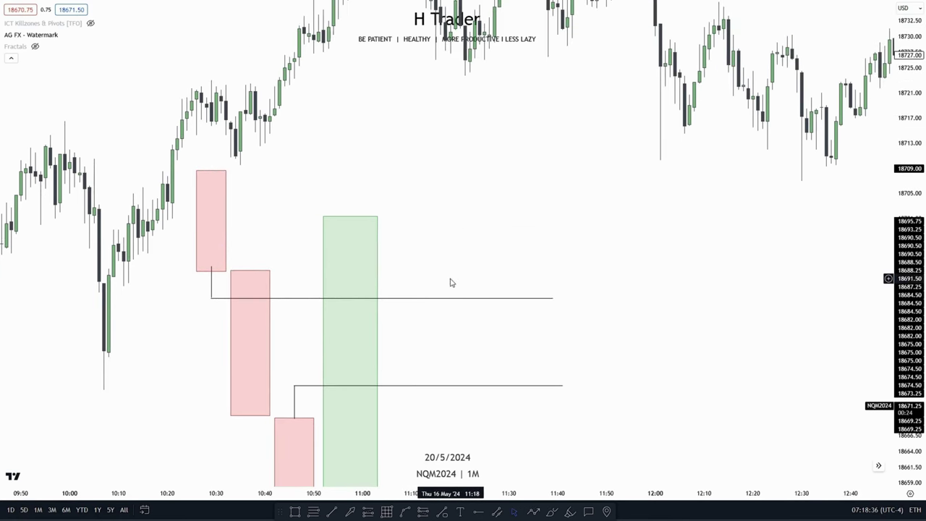
pyautogui.moveTo(450, 282); pyautogui.dragTo(454, 242)
# - Draw an arrowed path beside the tall green candle, dipping into the gap at about 18678 and rising to about 18714
pyautogui.moveTo(519, 369); pyautogui.dragTo(481, 384)
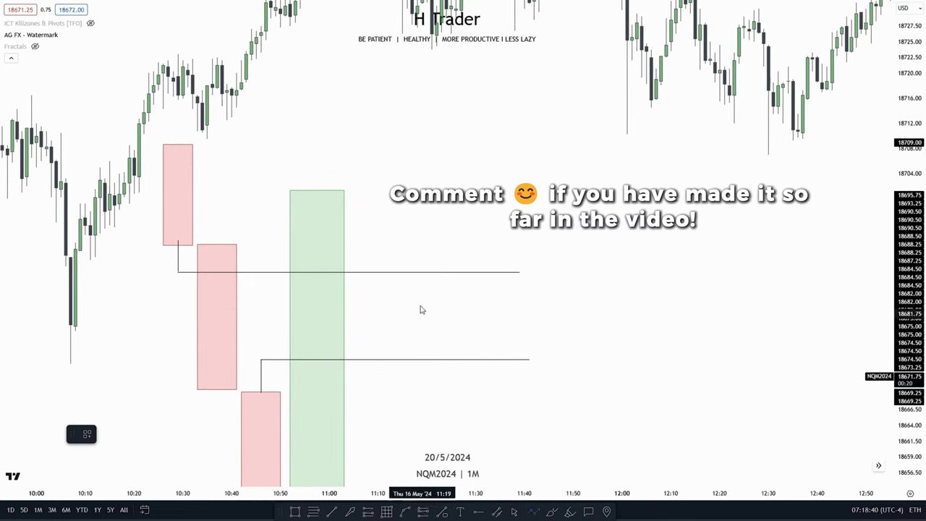
pyautogui.click(359, 189)
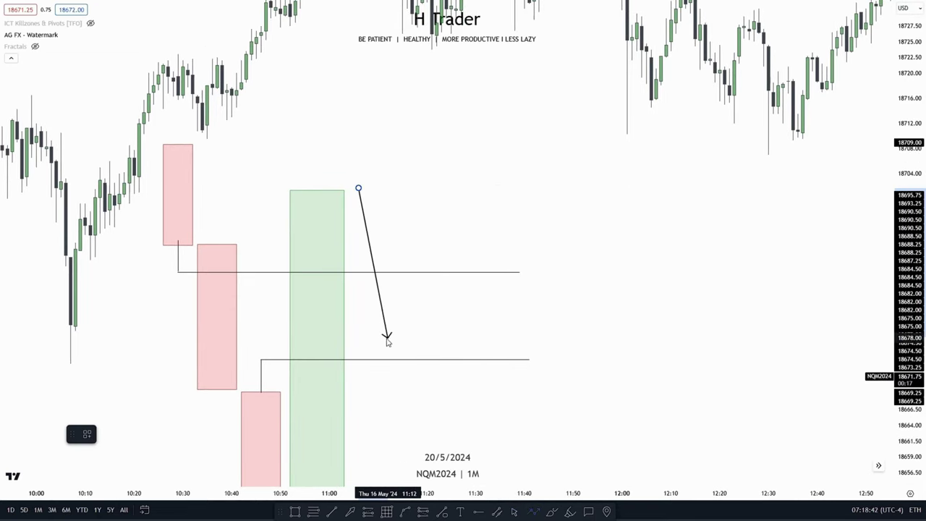
pyautogui.doubleClick(450, 110)
pyautogui.moveTo(637, 245); pyautogui.dragTo(708, 199)
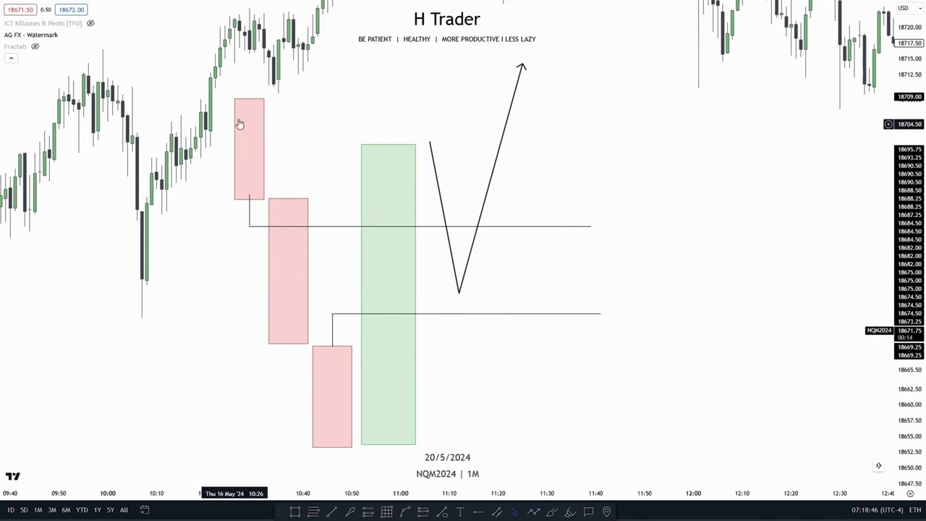
pyautogui.moveTo(553, 407); pyautogui.dragTo(485, 437)
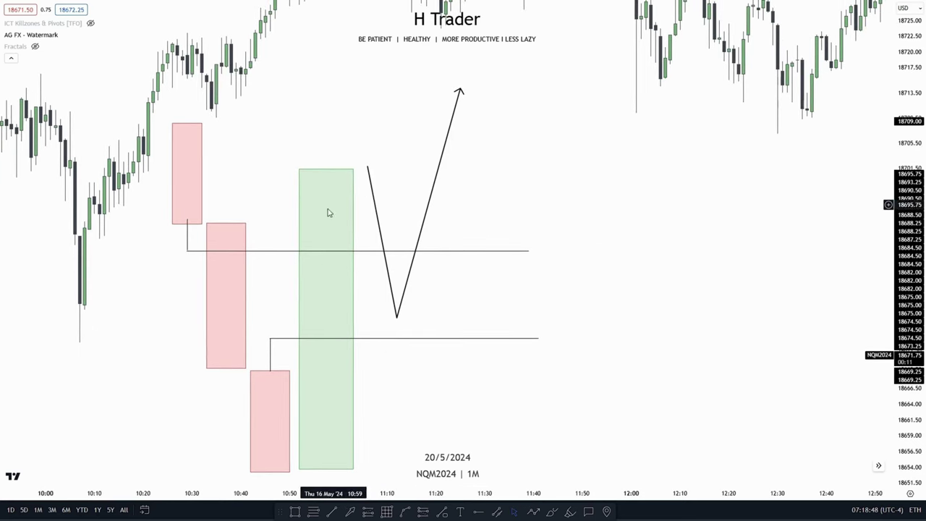
pyautogui.moveTo(670, 312); pyautogui.dragTo(670, 366)
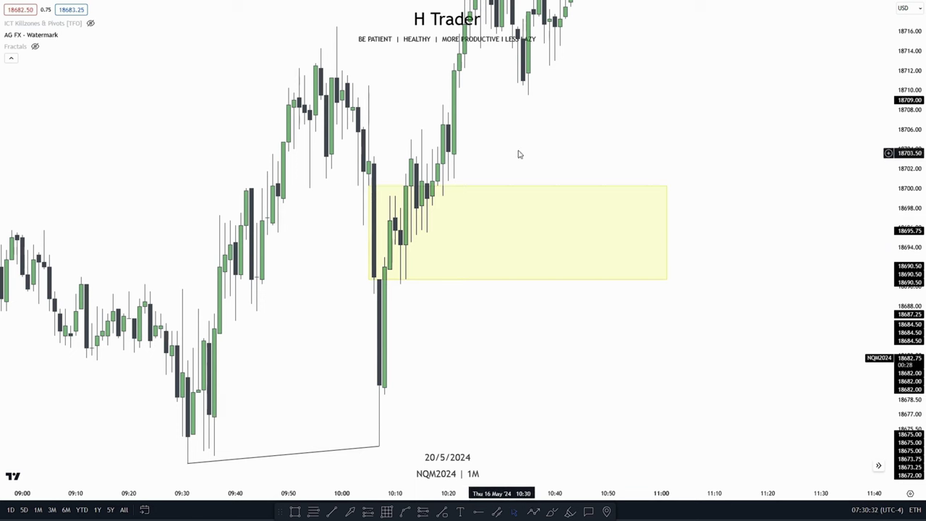
# - Draw a horizontal trend line at 18735.00 from the 08:30 candle's upper wick to the candle at about 10:50
pyautogui.moveTo(574, 403); pyautogui.dragTo(608, 331)
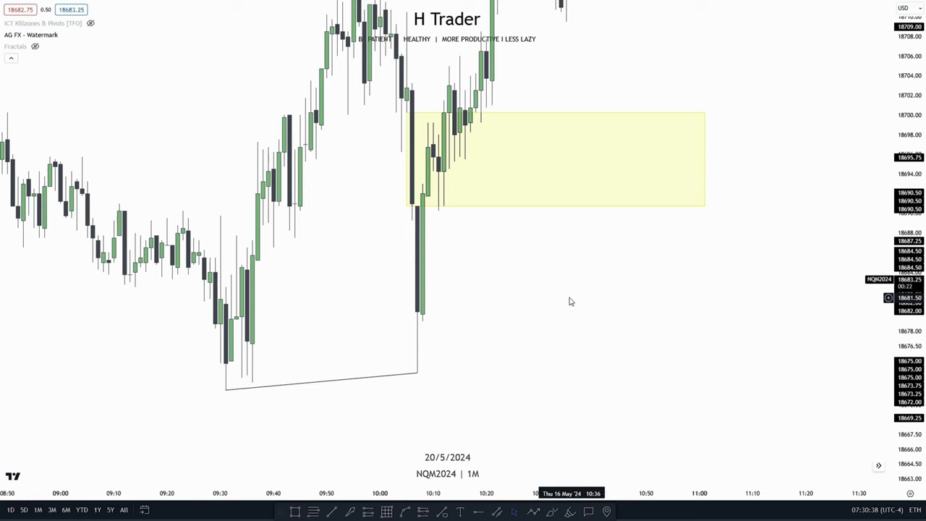
pyautogui.moveTo(571, 302); pyautogui.dragTo(507, 395)
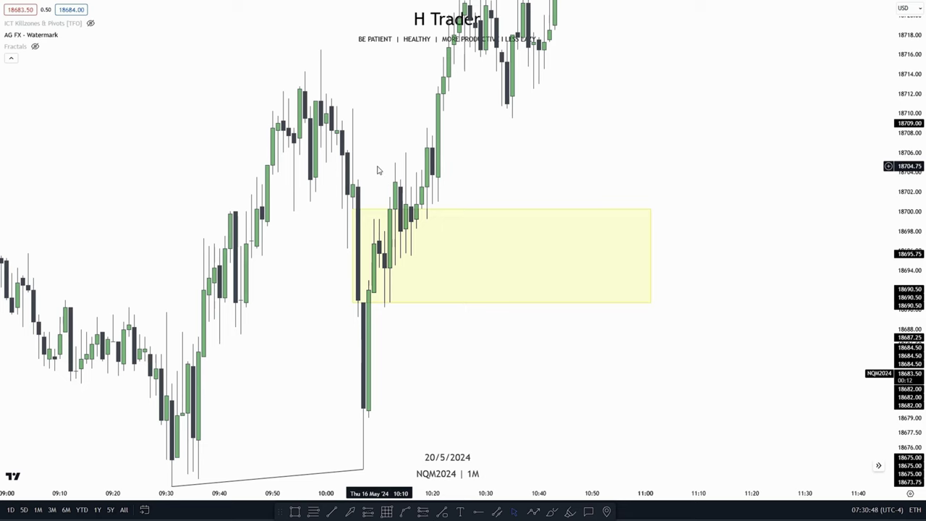
pyautogui.scroll(-3, 449, 224)
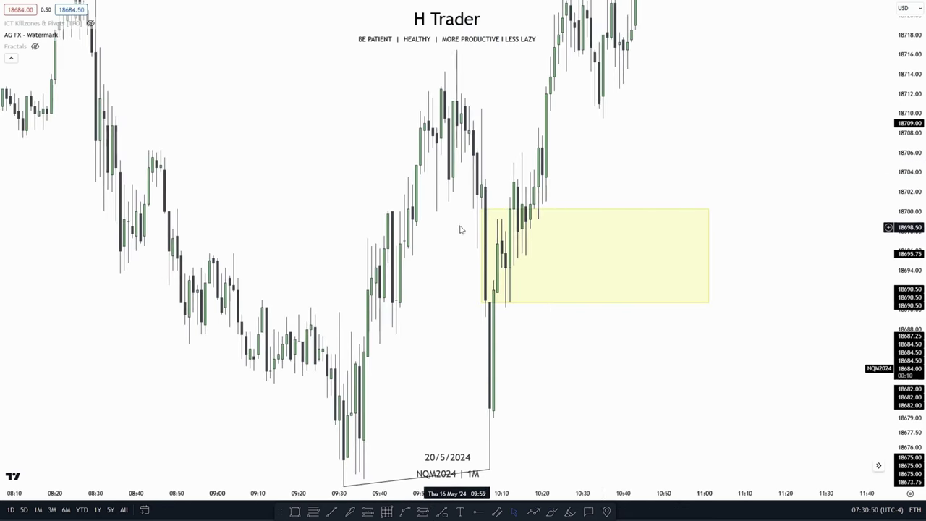
pyautogui.moveTo(897, 173); pyautogui.dragTo(896, 301)
pyautogui.moveTo(420, 152); pyautogui.dragTo(408, 265)
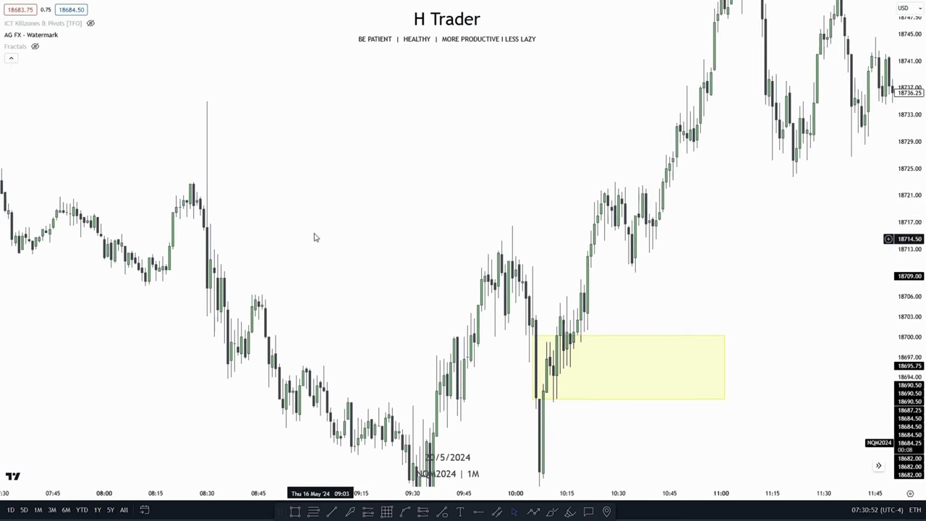
pyautogui.click(331, 512)
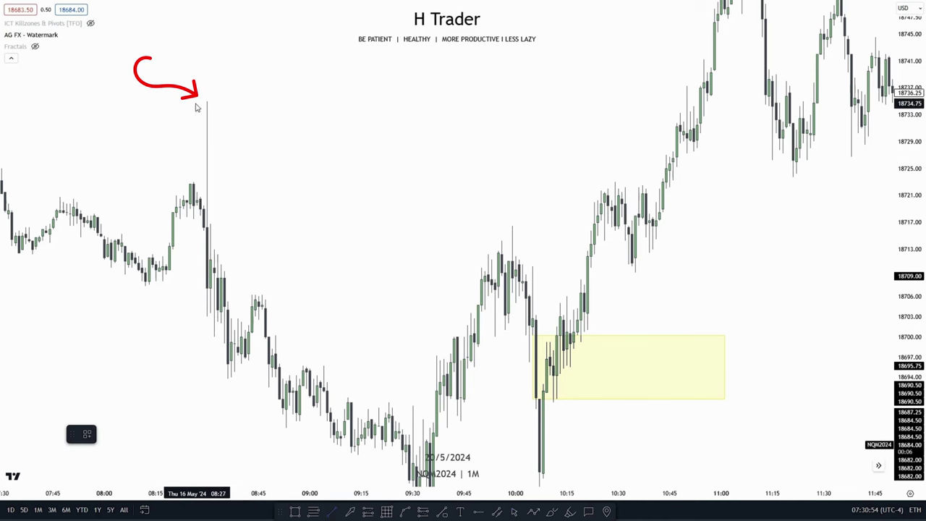
pyautogui.click(207, 102)
pyautogui.click(207, 102)
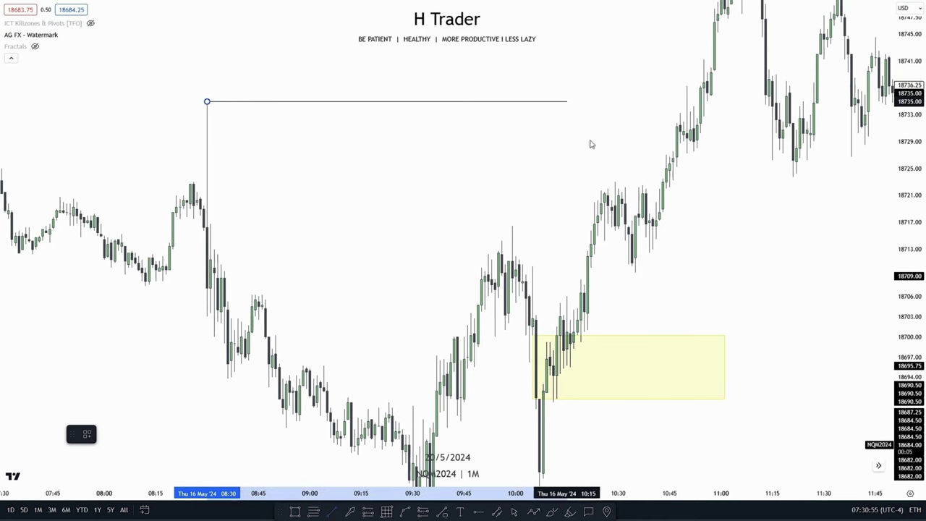
pyautogui.keyDown('shift'); pyautogui.click(688, 135); pyautogui.keyUp('shift')
pyautogui.click(737, 204)
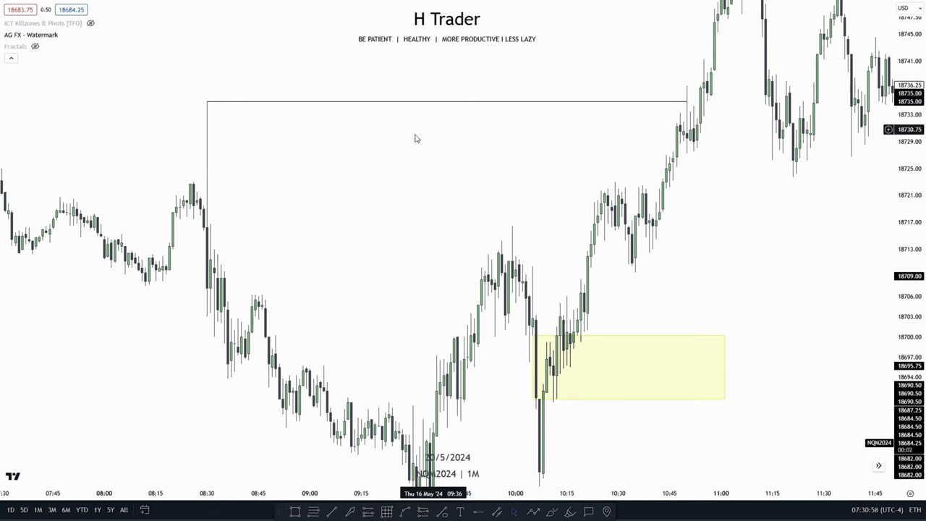
pyautogui.scroll(2, 625, 243)
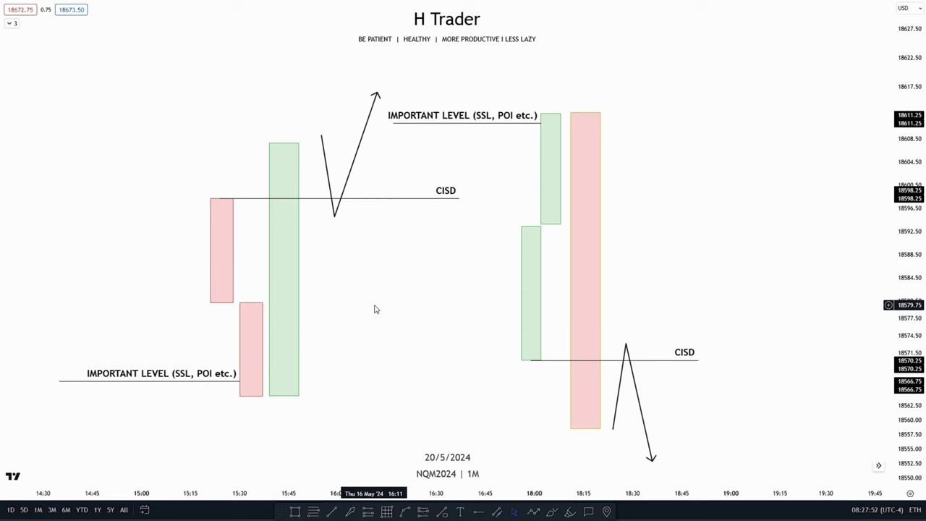
pyautogui.moveTo(374, 308); pyautogui.dragTo(420, 264)
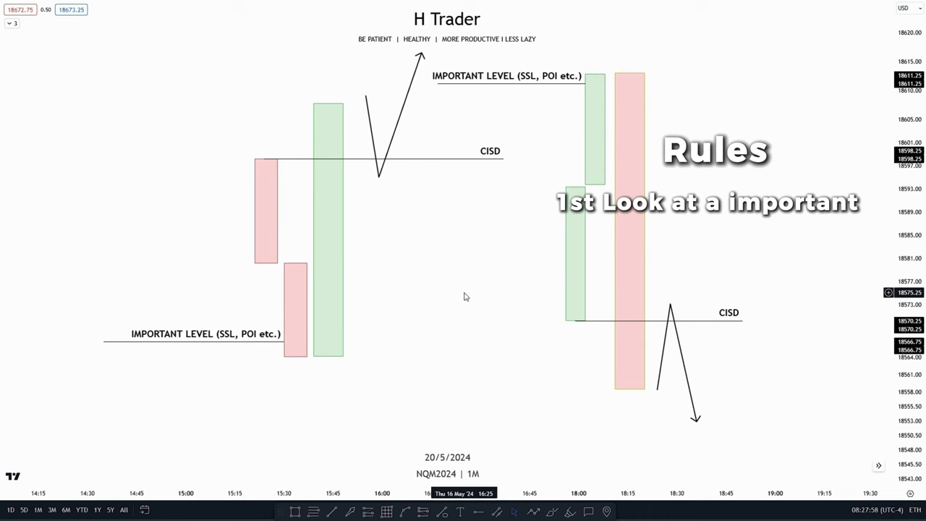
pyautogui.moveTo(446, 289); pyautogui.dragTo(436, 325)
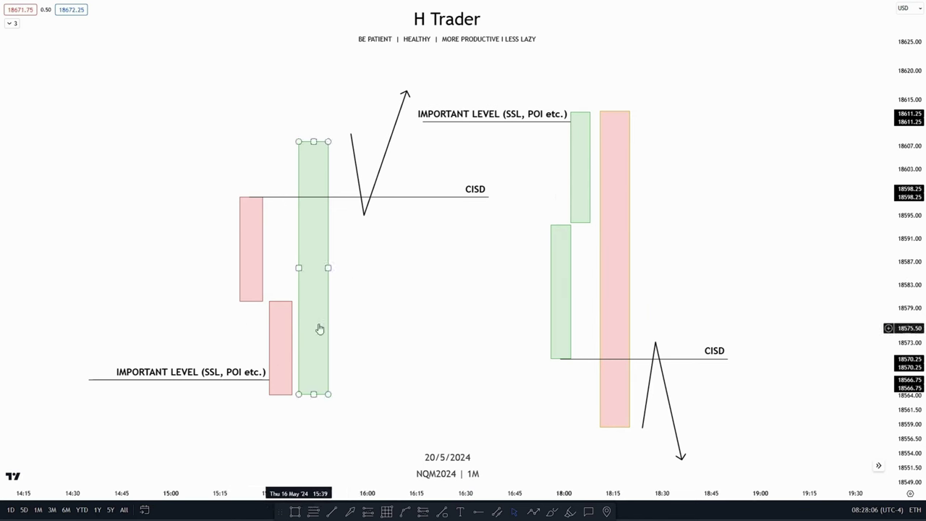
pyautogui.moveTo(442, 316); pyautogui.dragTo(430, 361)
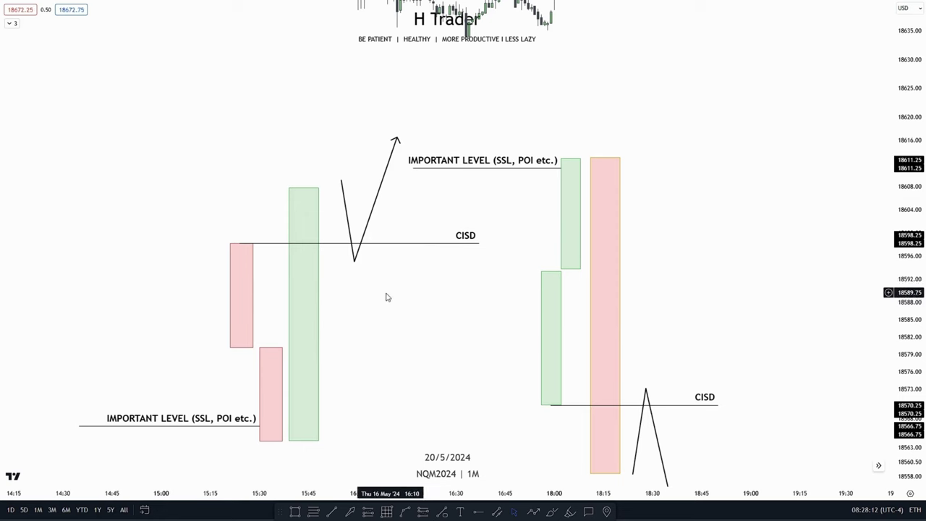
pyautogui.moveTo(386, 297); pyautogui.dragTo(413, 269)
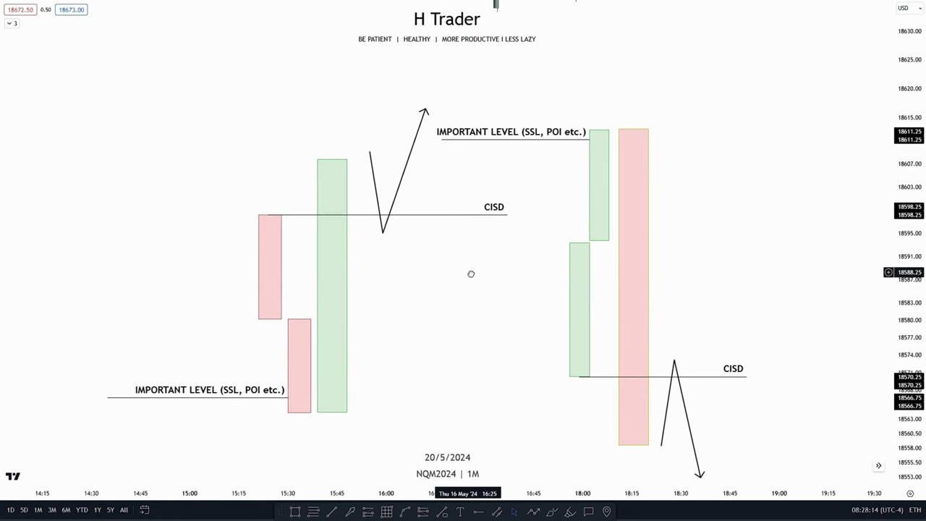
pyautogui.moveTo(471, 274); pyautogui.dragTo(462, 302)
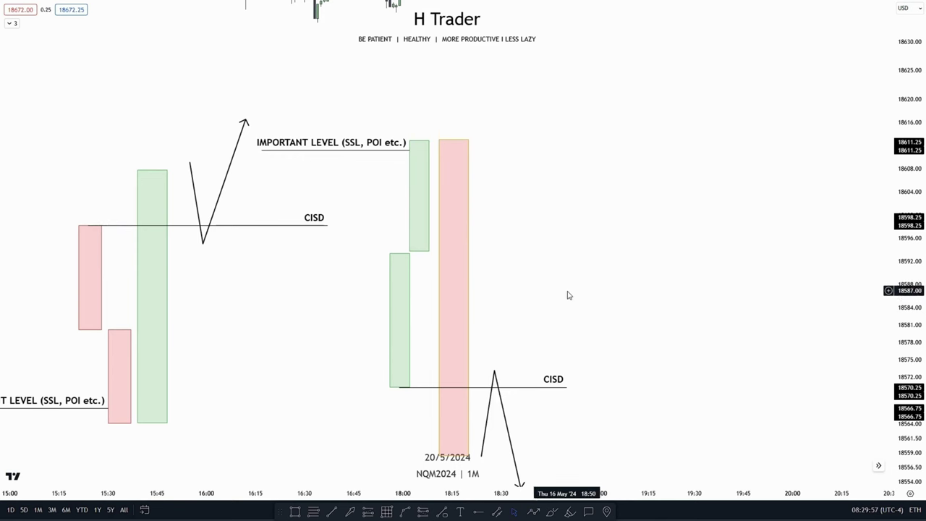
pyautogui.moveTo(312, 377); pyautogui.dragTo(292, 385)
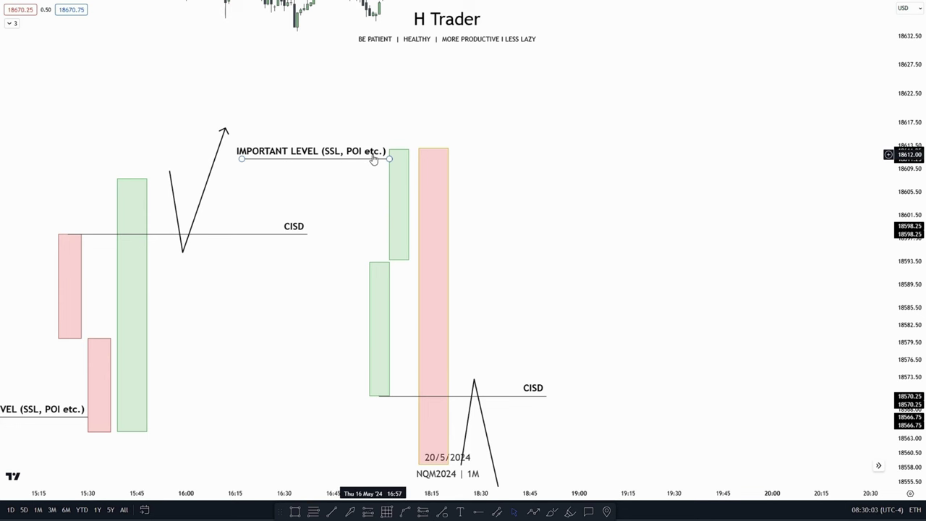
pyautogui.moveTo(344, 426); pyautogui.dragTo(282, 406)
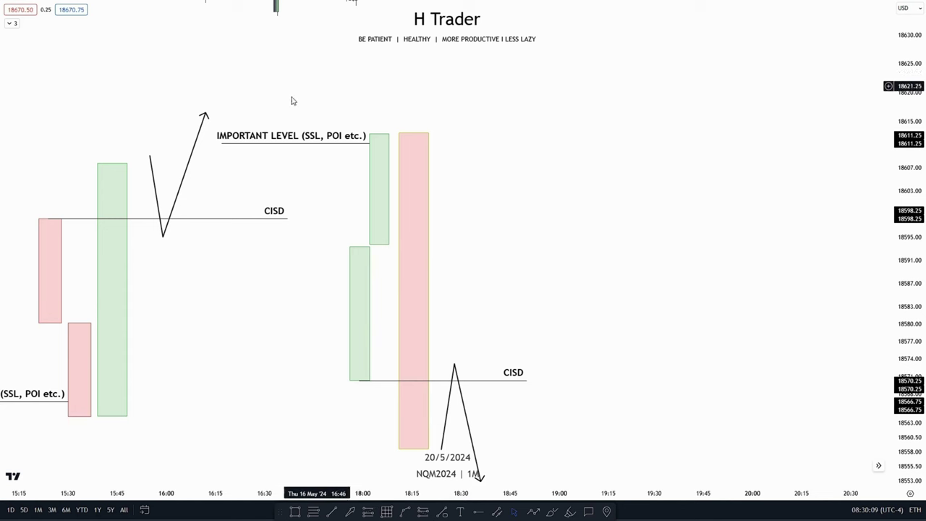
# - Examine the bearish CISD schematic from the important level down to the CISD line and its arrowed path
pyautogui.click(409, 143)
pyautogui.moveTo(561, 252); pyautogui.dragTo(583, 169)
pyautogui.moveTo(510, 149); pyautogui.dragTo(493, 185)
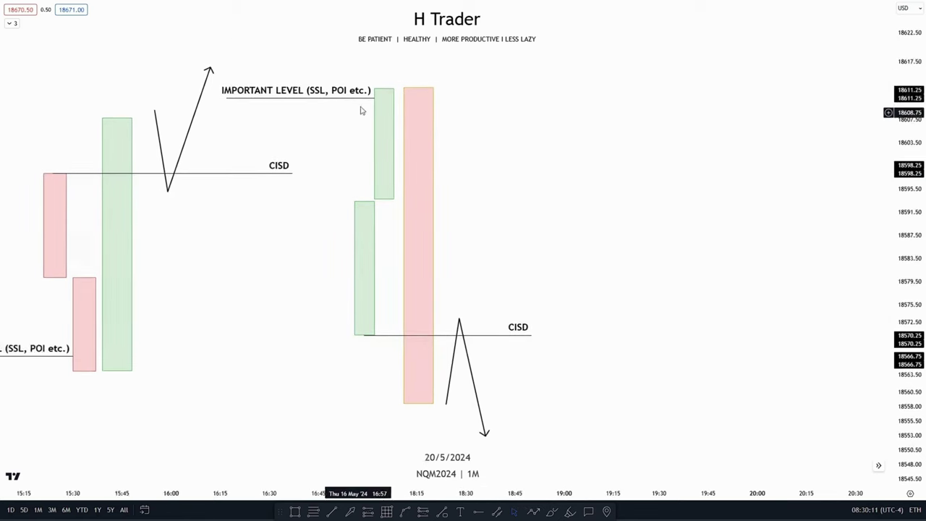
pyautogui.moveTo(413, 415); pyautogui.dragTo(440, 366)
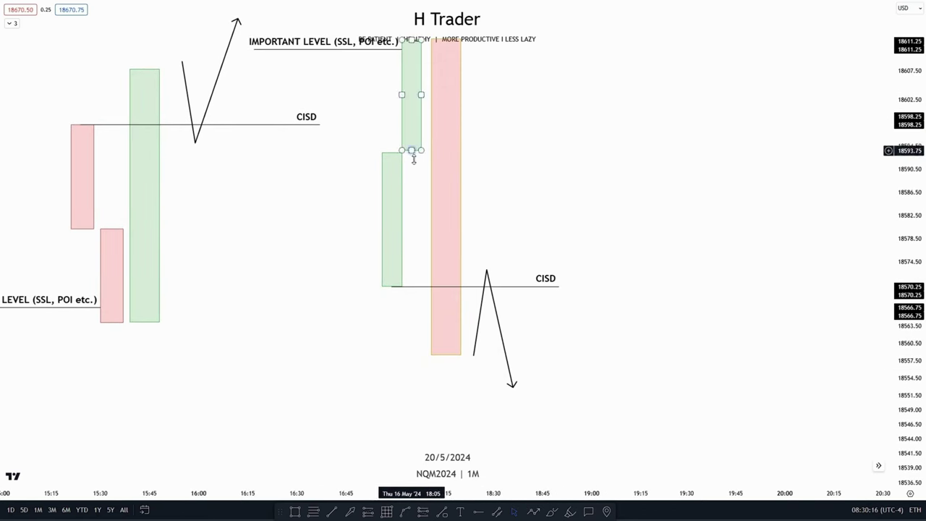
pyautogui.moveTo(398, 314); pyautogui.dragTo(296, 370)
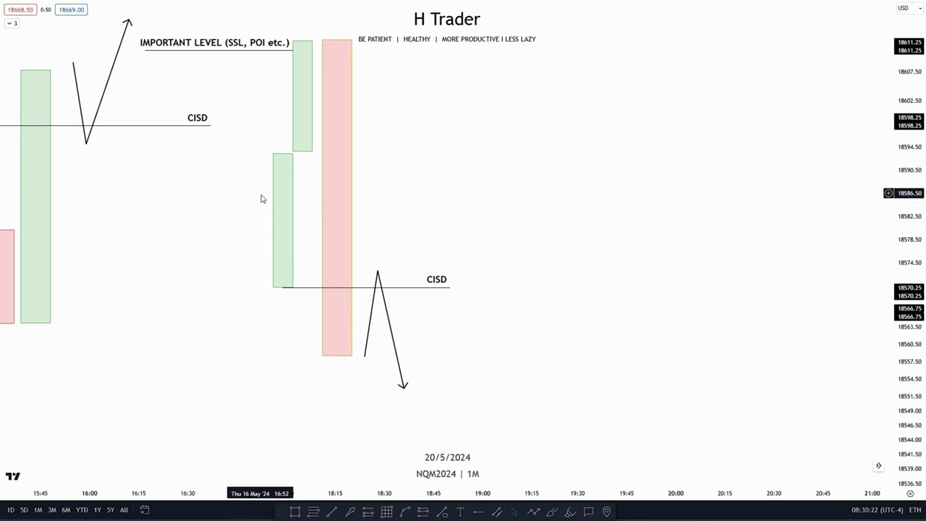
pyautogui.moveTo(641, 390); pyautogui.dragTo(675, 378)
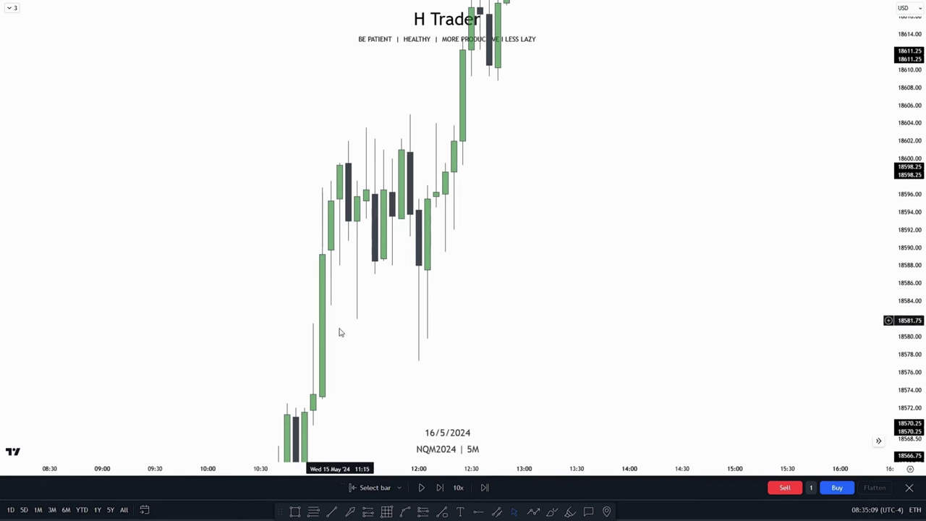
# - Draw a horizontal trend line at 18582.00 from the 11:25 candle's low to the 12:00 candle
pyautogui.click(332, 512)
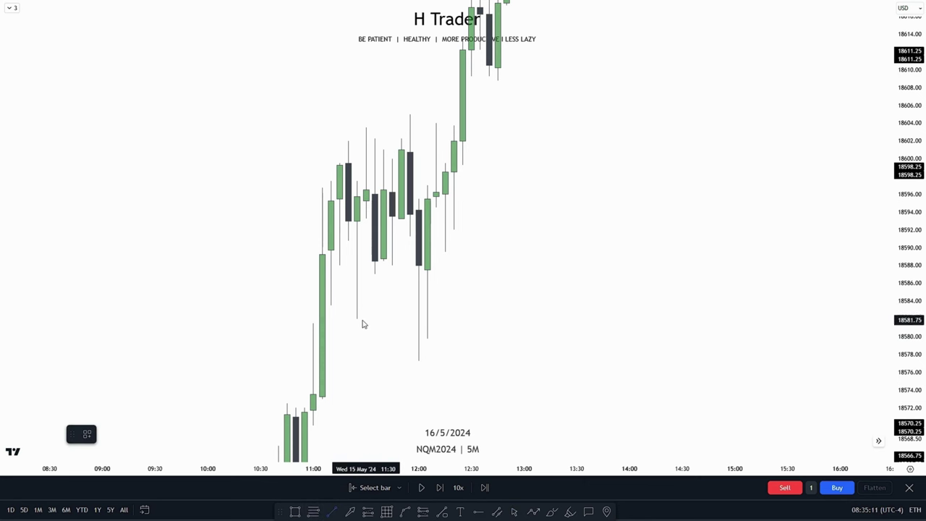
pyautogui.click(357, 319)
pyautogui.click(419, 319)
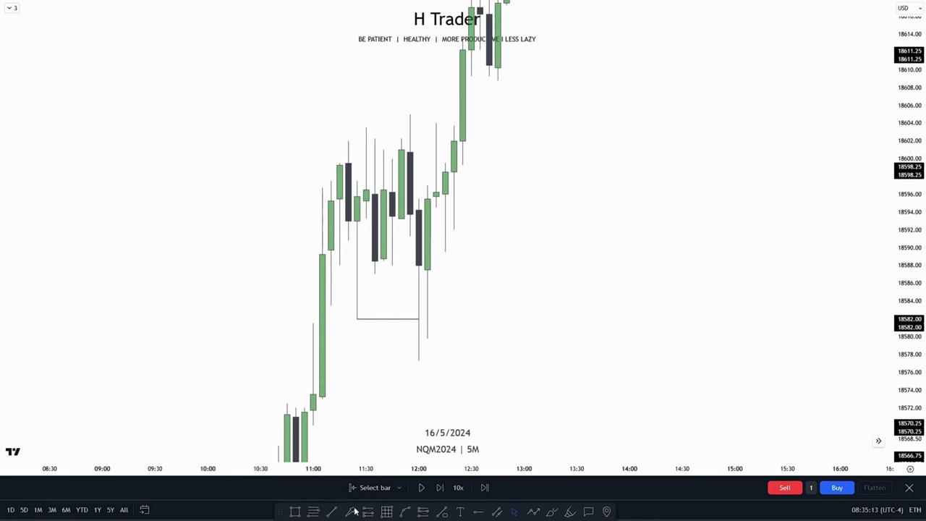
# - Draw a rectangle over the fair value gap from the 11:00 candle's high up to about 18583.50, extending to about 13:05
pyautogui.click(295, 512)
pyautogui.click(314, 307)
pyautogui.click(533, 322)
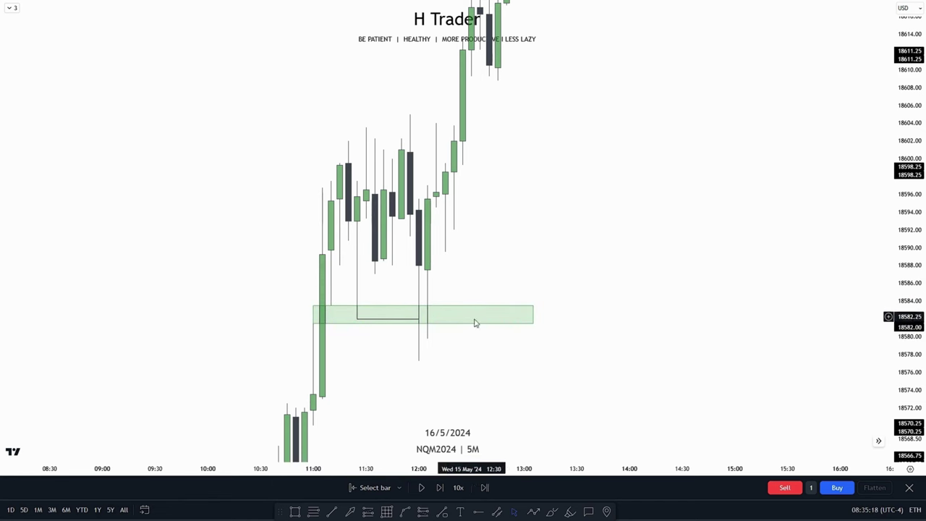
# - Draw a horizontal trend line at 18600.75 from the body high of the 11:55 bearish candle to about 12:50
pyautogui.moveTo(691, 269); pyautogui.dragTo(690, 281)
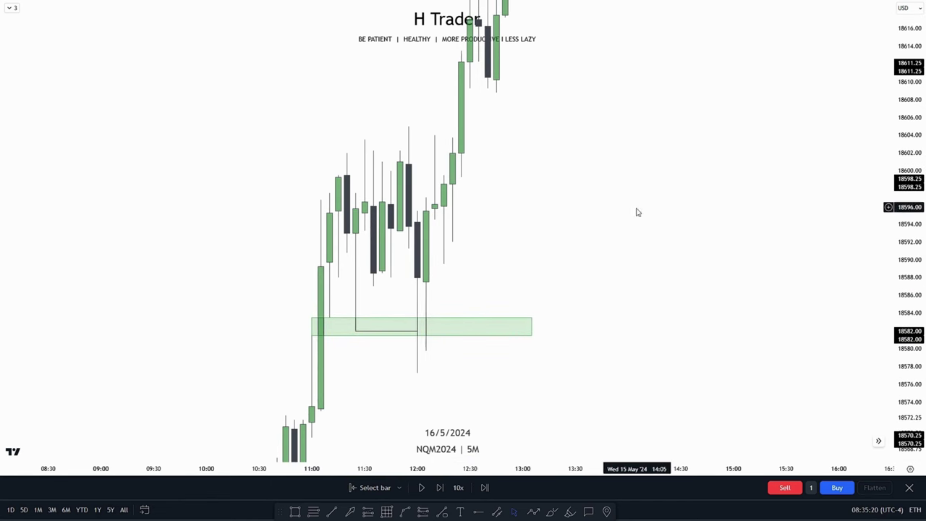
pyautogui.moveTo(637, 210); pyautogui.dragTo(607, 245)
pyautogui.moveTo(924, 314); pyautogui.dragTo(923, 296)
pyautogui.scroll(1, 544, 307)
pyautogui.moveTo(501, 318); pyautogui.dragTo(447, 316)
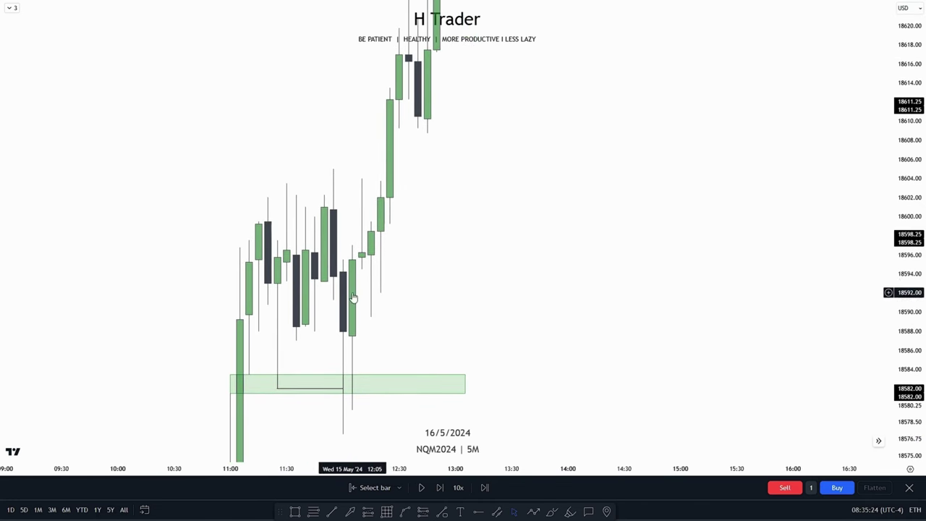
pyautogui.moveTo(484, 290); pyautogui.dragTo(487, 310)
pyautogui.click(327, 510)
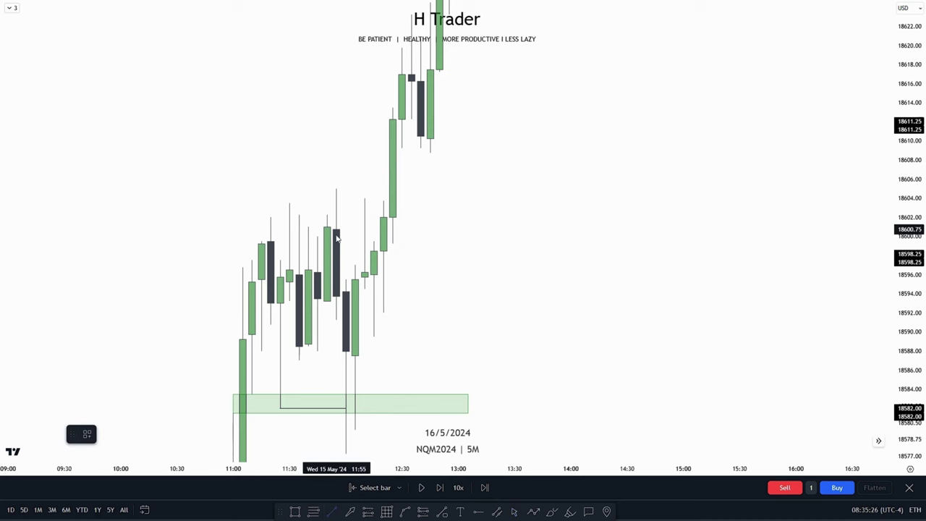
pyautogui.click(440, 242)
pyautogui.moveTo(495, 295); pyautogui.dragTo(511, 266)
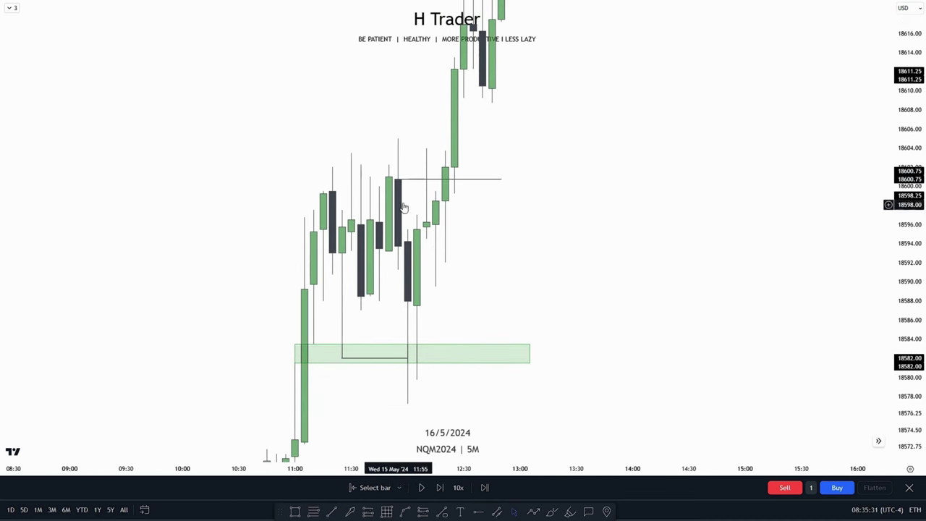
# - Draw a temporary horizontal trend line at 18605.00 from the 11:55 candle's upper wick to the 12:25 candle, and delete it
pyautogui.moveTo(609, 230); pyautogui.dragTo(566, 280)
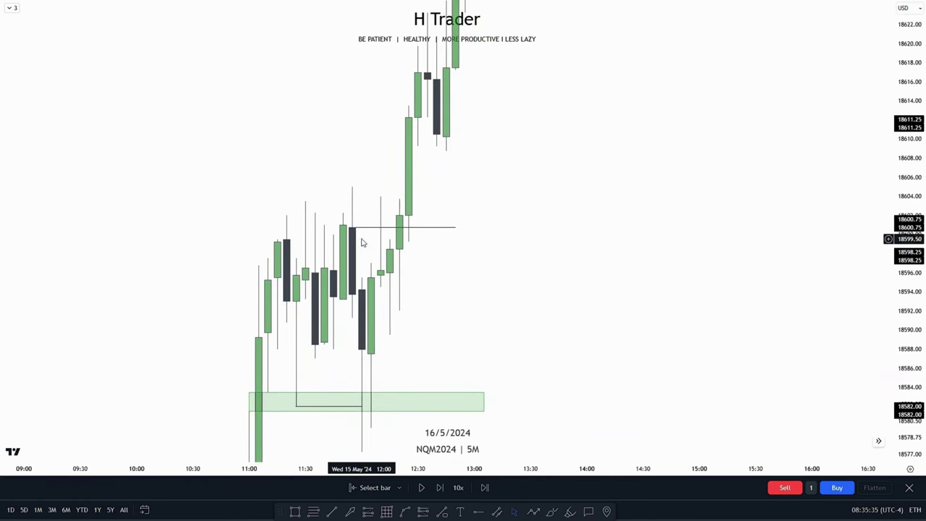
pyautogui.moveTo(567, 294); pyautogui.dragTo(579, 318)
pyautogui.scroll(1, 737, 327)
pyautogui.moveTo(408, 316); pyautogui.dragTo(405, 320)
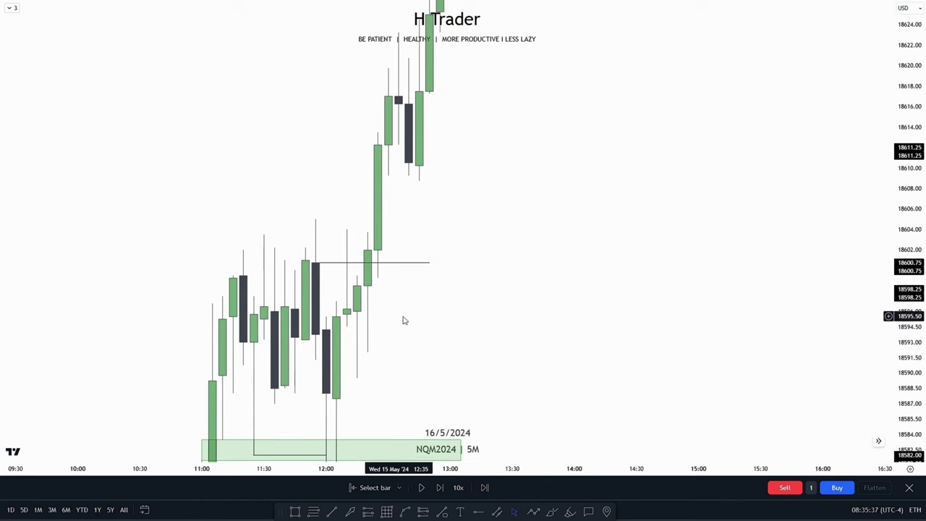
pyautogui.moveTo(545, 288); pyautogui.dragTo(563, 284)
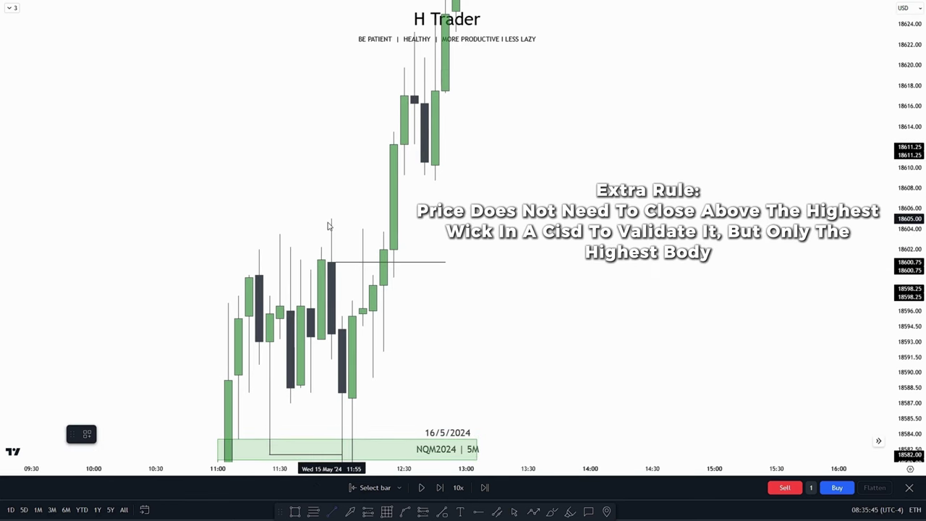
pyautogui.click(392, 218)
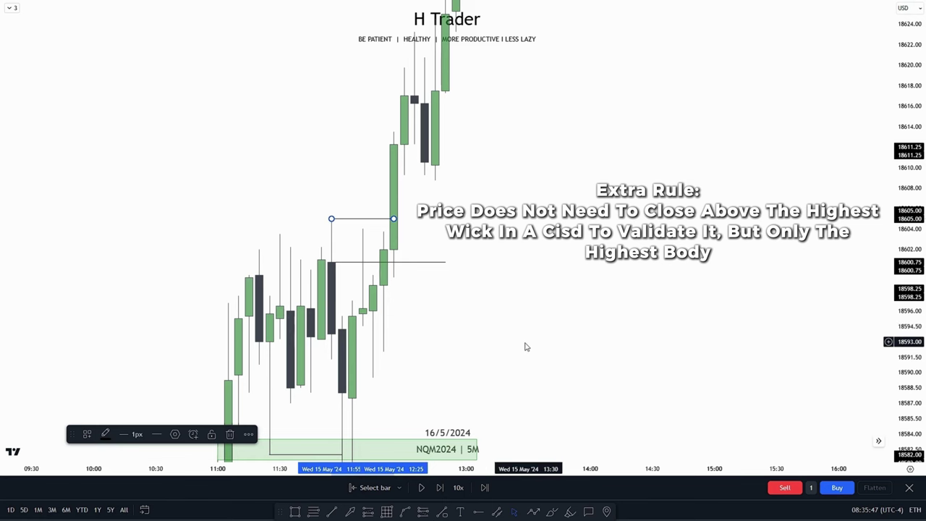
pyautogui.press('Delete')
# - Examine the candle closes around the 18600.75 line and the price move above it
pyautogui.moveTo(526, 340); pyautogui.dragTo(543, 312)
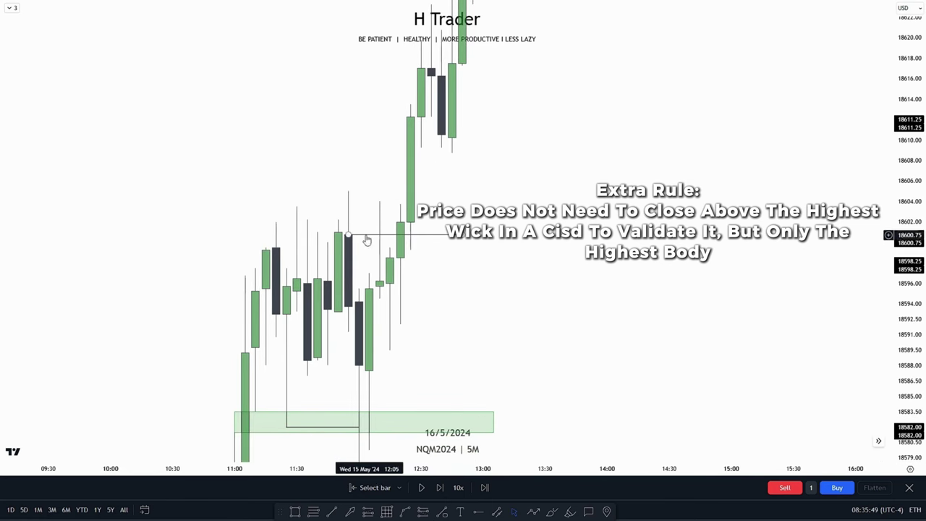
pyautogui.moveTo(536, 278); pyautogui.dragTo(514, 294)
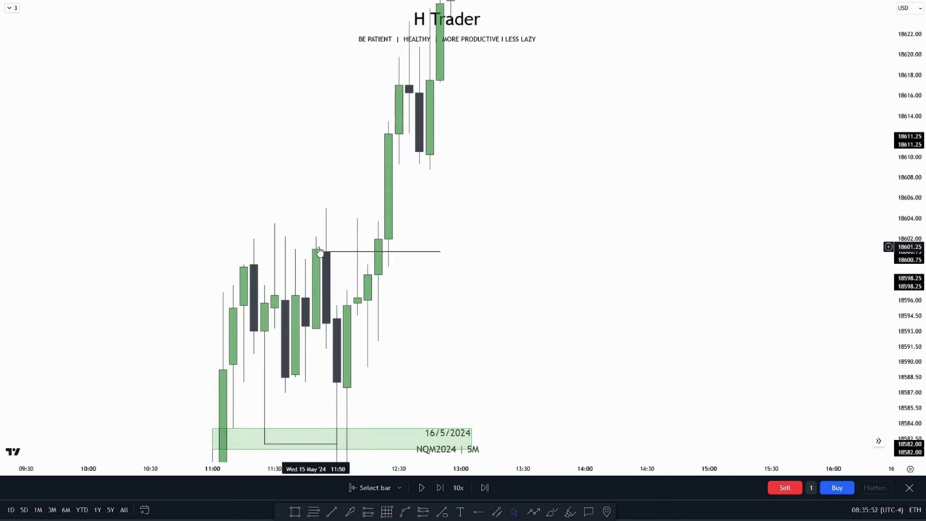
pyautogui.moveTo(438, 265); pyautogui.dragTo(413, 296)
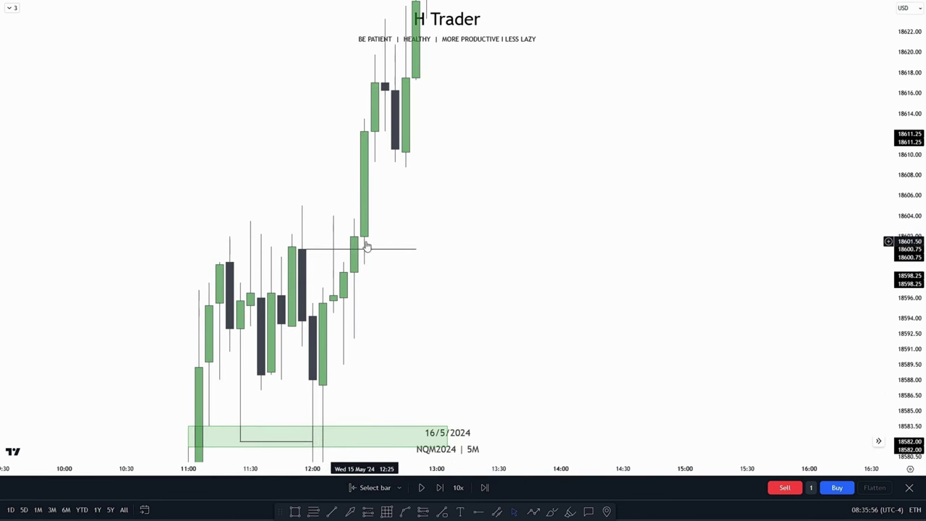
pyautogui.moveTo(387, 225); pyautogui.dragTo(421, 211)
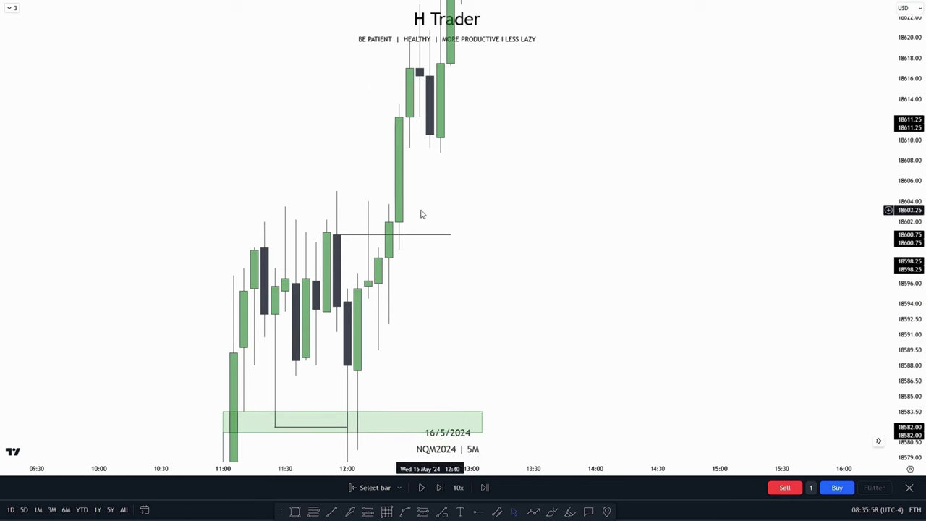
pyautogui.moveTo(608, 227); pyautogui.dragTo(597, 260)
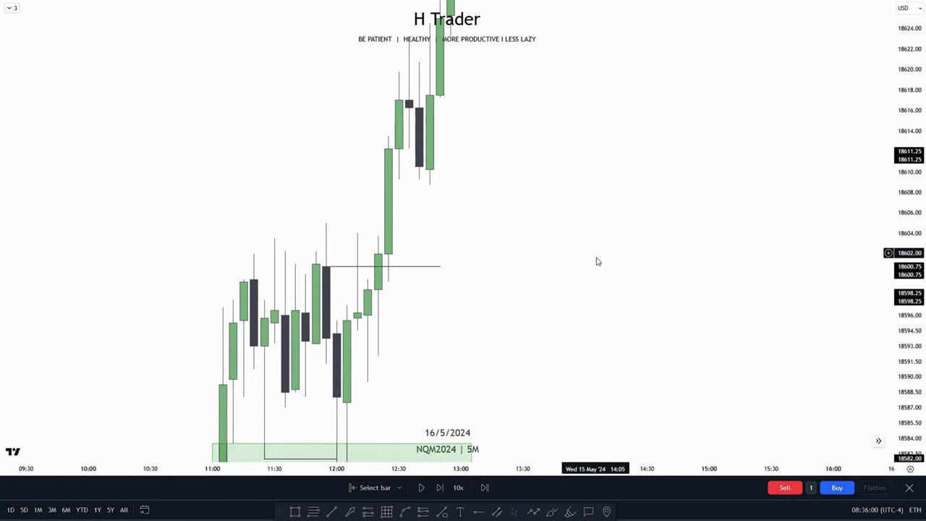
pyautogui.moveTo(536, 124); pyautogui.dragTo(528, 217)
pyautogui.moveTo(915, 149); pyautogui.dragTo(915, 229)
pyautogui.scroll(-1, 595, 260)
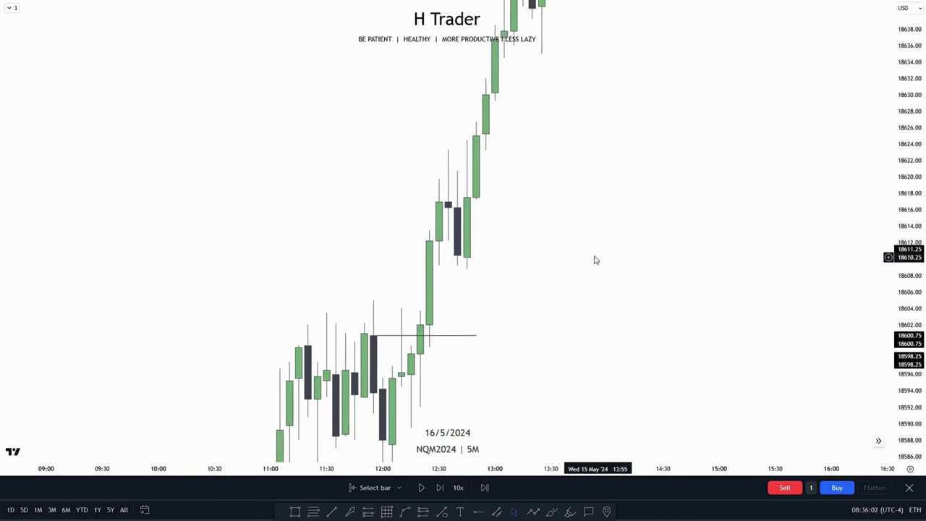
pyautogui.moveTo(595, 260); pyautogui.dragTo(641, 292)
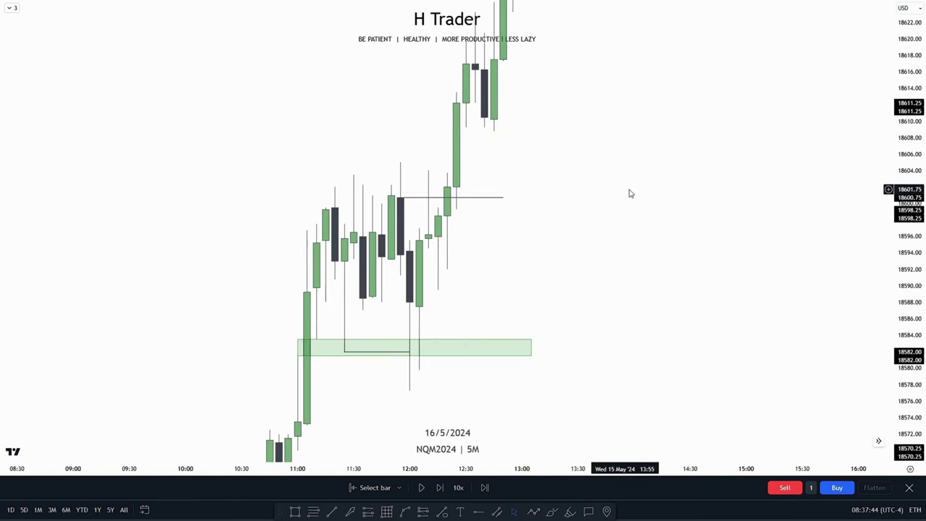
# - Examine the whole setup from the 18582.00 low and the gap rectangle up to the CISD line
pyautogui.moveTo(650, 334); pyautogui.dragTo(657, 305)
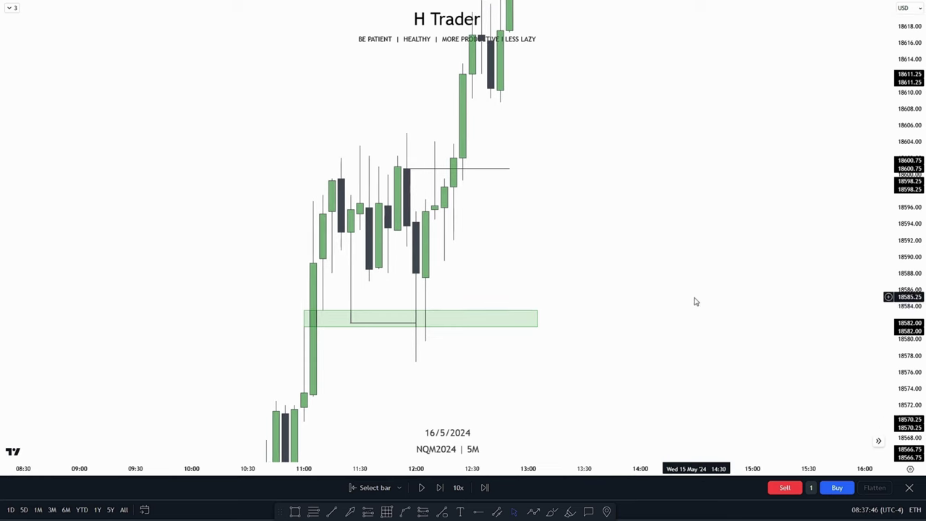
pyautogui.moveTo(635, 220); pyautogui.dragTo(594, 292)
pyautogui.moveTo(468, 305); pyautogui.dragTo(465, 308)
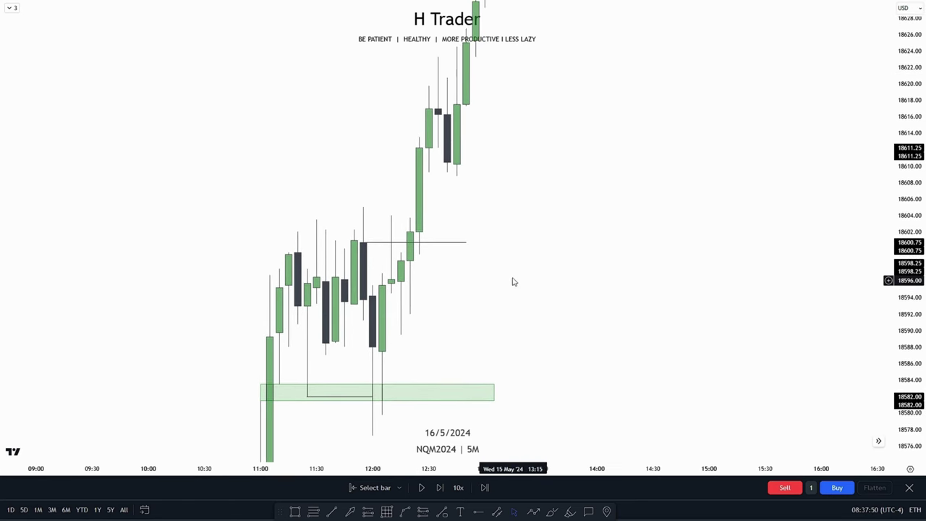
pyautogui.moveTo(513, 280); pyautogui.dragTo(539, 251)
pyautogui.moveTo(506, 320)
pyautogui.mouseDown()
pyautogui.moveTo(513, 295)
pyautogui.moveTo(505, 324)
pyautogui.mouseUp()
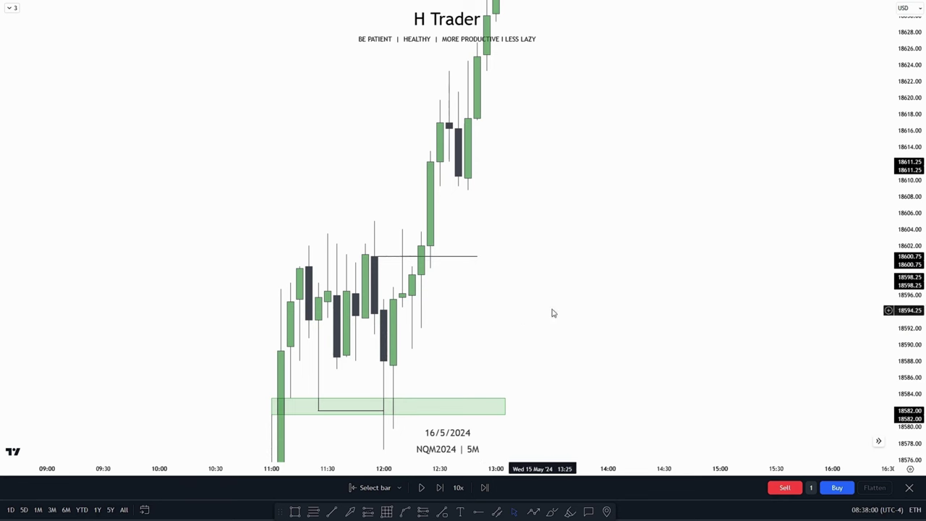
pyautogui.moveTo(907, 311); pyautogui.dragTo(904, 281)
pyautogui.moveTo(516, 297); pyautogui.dragTo(531, 285)
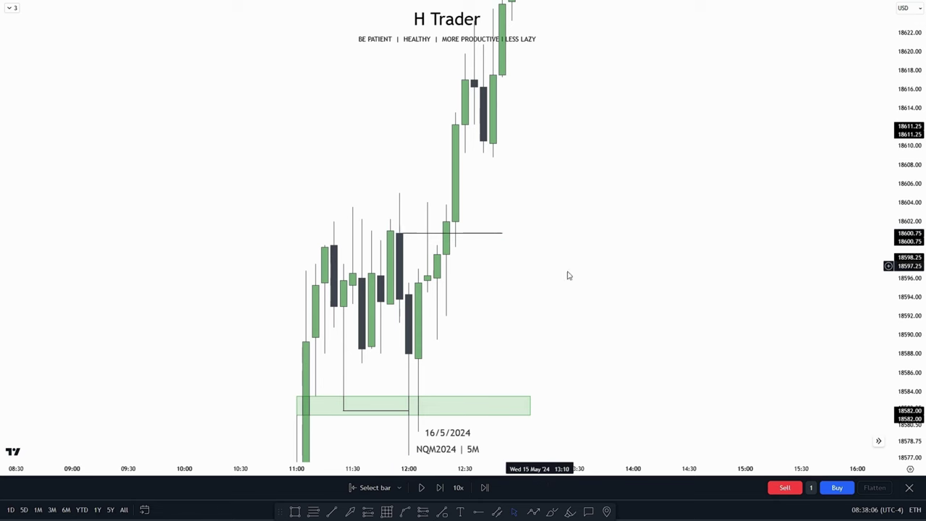
pyautogui.moveTo(709, 282); pyautogui.dragTo(610, 313)
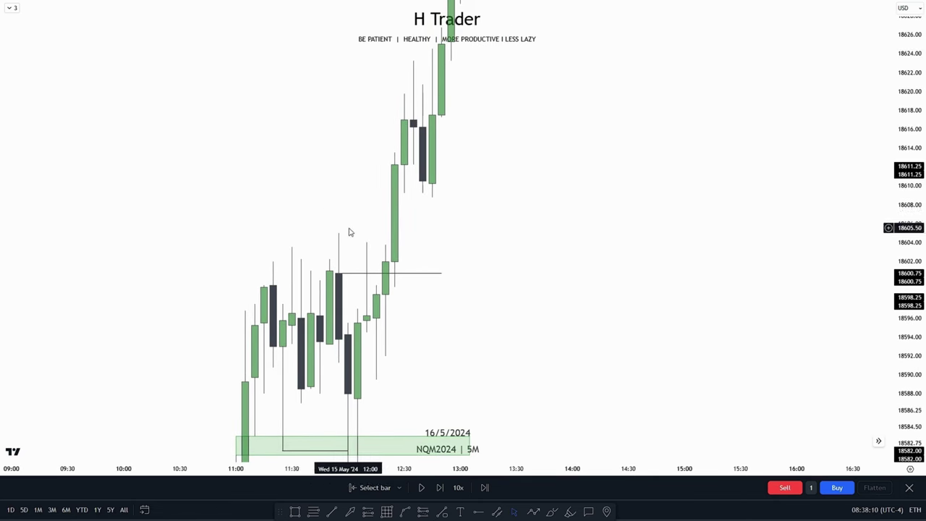
# - Draw a rectangle from the 11:55 candle's body high at 18600.75 to about 15:55, with its lower edge at 18588.00
pyautogui.moveTo(502, 323)
pyautogui.mouseDown()
pyautogui.moveTo(542, 283)
pyautogui.moveTo(445, 248)
pyautogui.mouseUp()
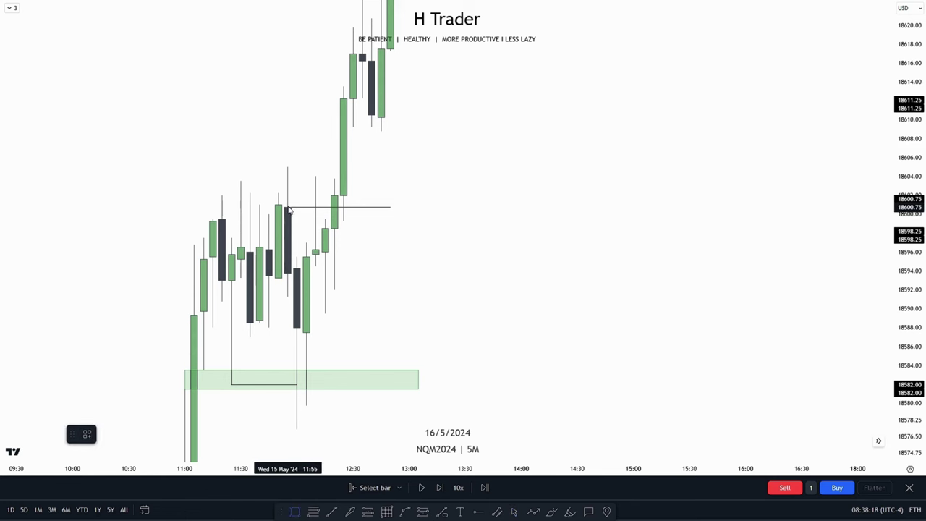
pyautogui.moveTo(287, 208)
pyautogui.mouseDown()
pyautogui.moveTo(635, 405)
pyautogui.moveTo(735, 429)
pyautogui.mouseUp()
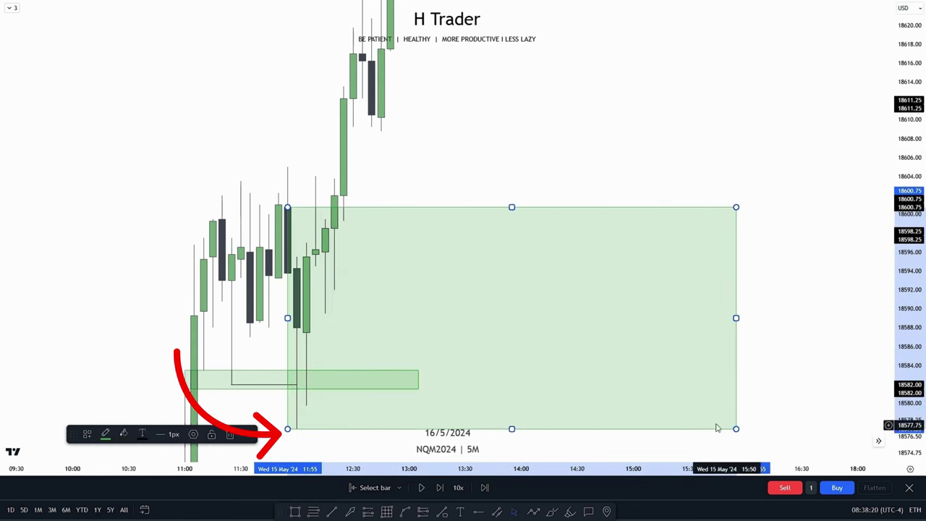
pyautogui.moveTo(531, 147); pyautogui.dragTo(543, 155)
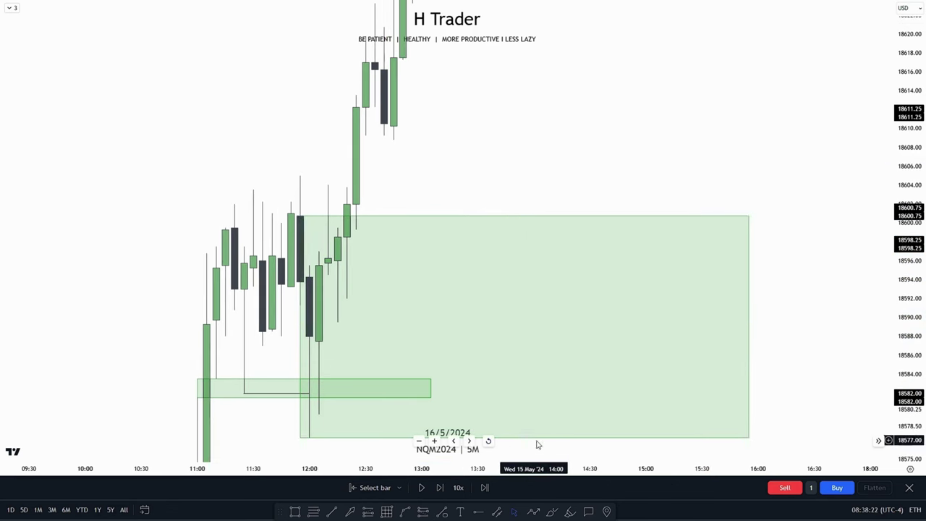
pyautogui.moveTo(524, 437); pyautogui.dragTo(523, 335)
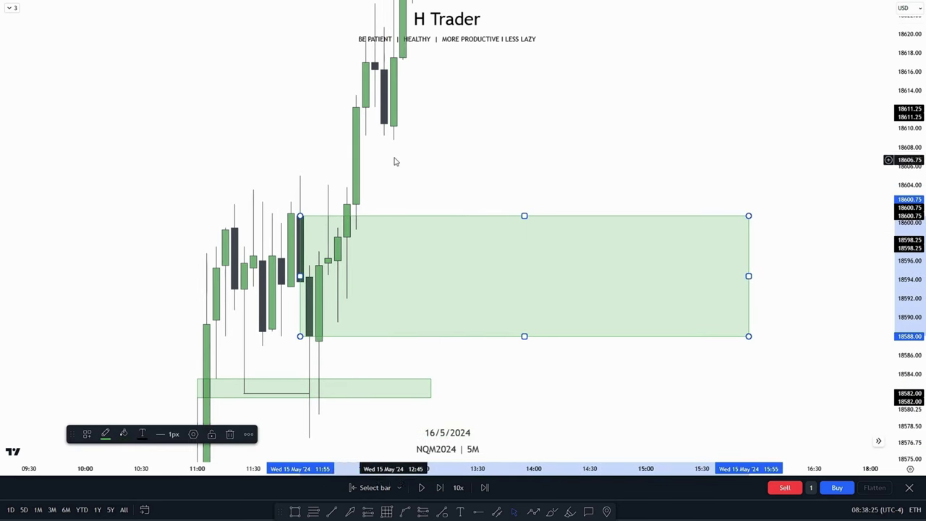
pyautogui.moveTo(394, 161); pyautogui.dragTo(426, 192)
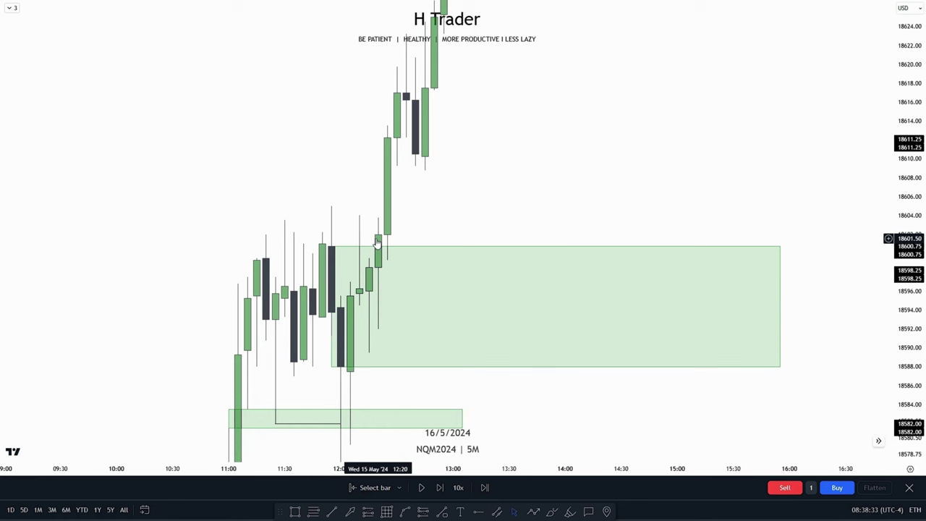
pyautogui.moveTo(488, 206); pyautogui.dragTo(495, 208)
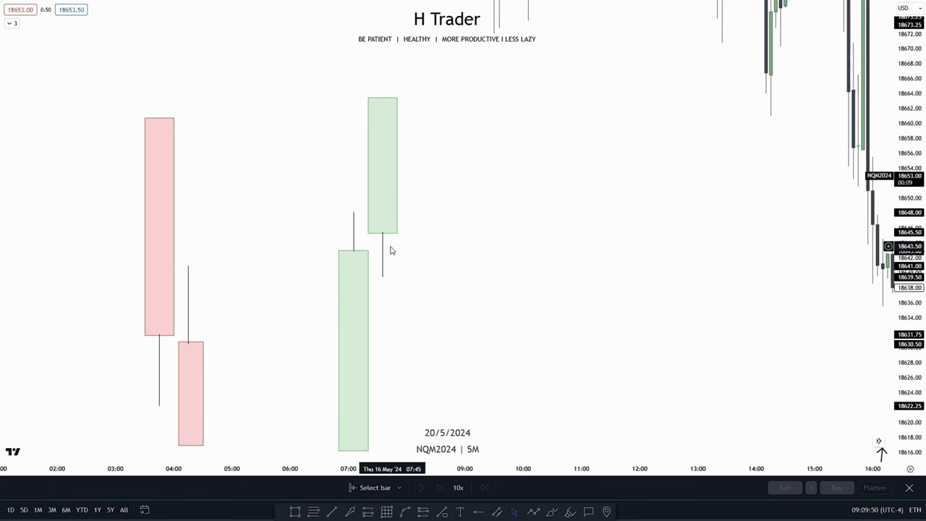
# - Draw a path beside the green candles from about 18651.50 down to about 18642.50 and up to 18666.00
pyautogui.click(533, 511)
pyautogui.click(421, 186)
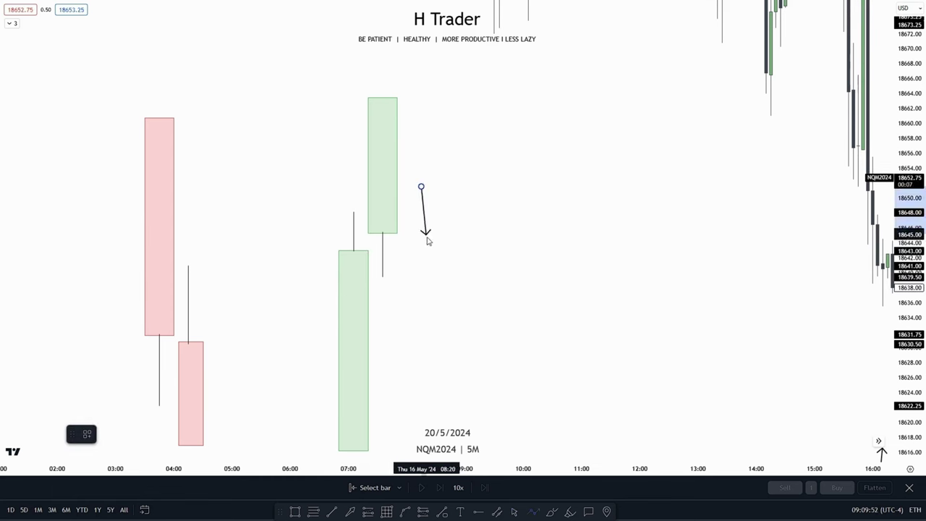
pyautogui.click(431, 255)
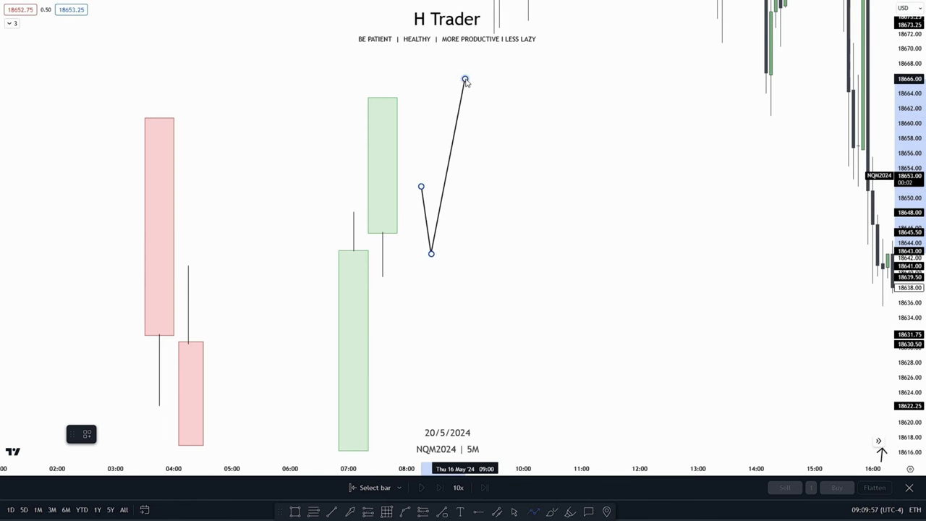
pyautogui.doubleClick(466, 79)
# - Draw a path beside the red candles from about 18616.50 up to 18632.75 and down to about 18608
pyautogui.moveTo(643, 198); pyautogui.dragTo(767, 98)
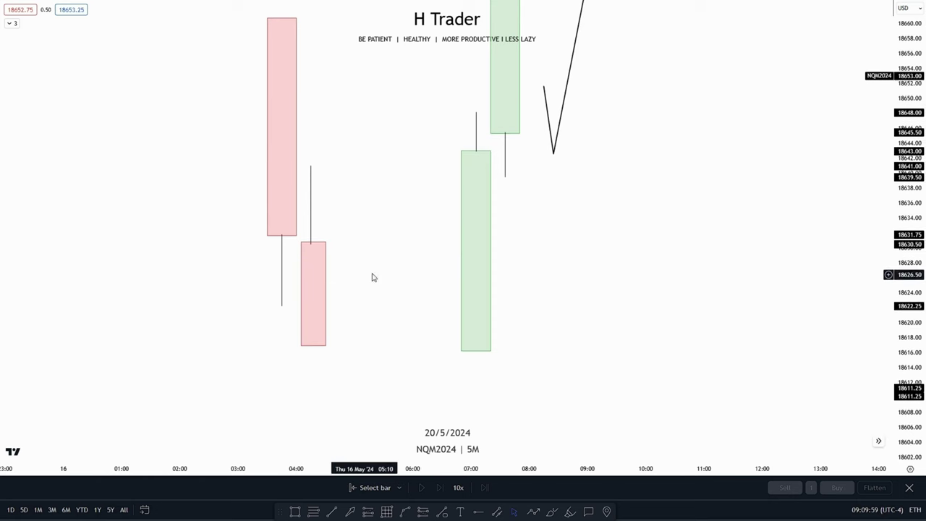
pyautogui.moveTo(374, 277); pyautogui.dragTo(386, 279)
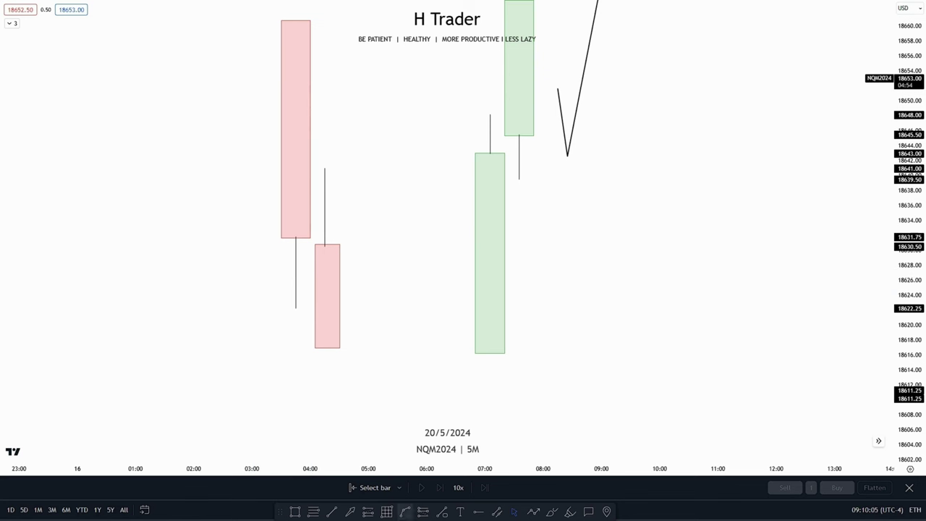
pyautogui.click(531, 512)
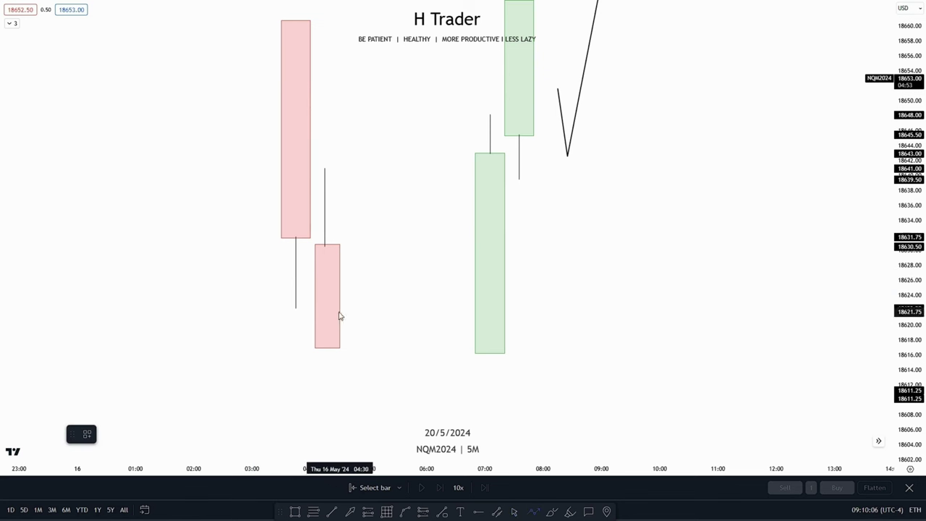
pyautogui.click(363, 351)
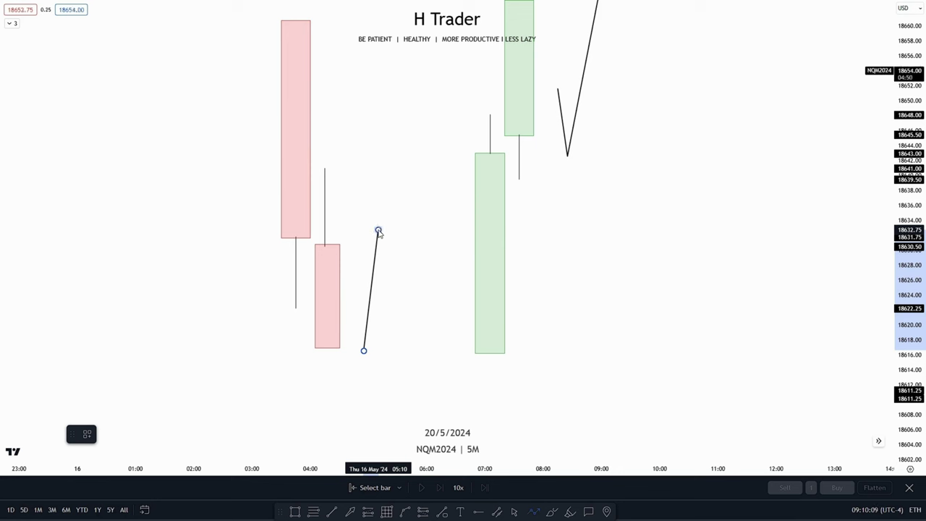
pyautogui.click(378, 230)
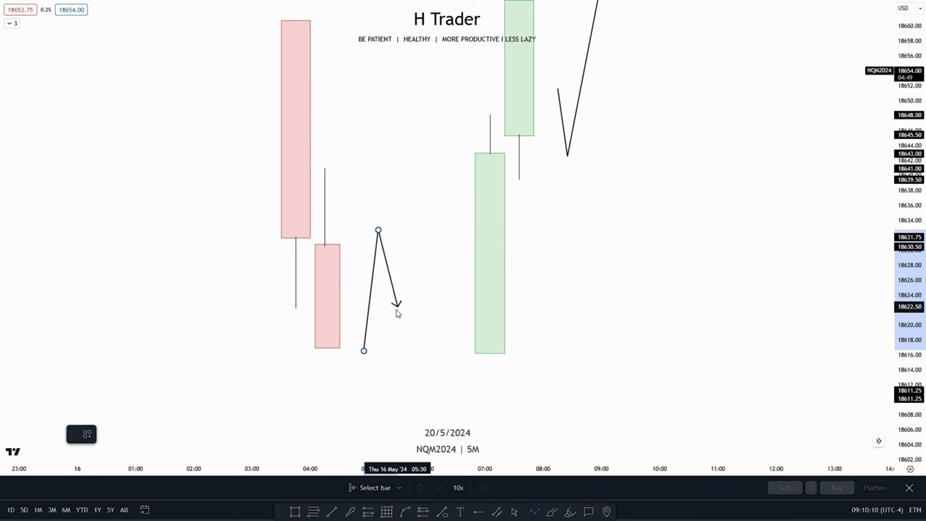
pyautogui.doubleClick(407, 415)
pyautogui.click(632, 401)
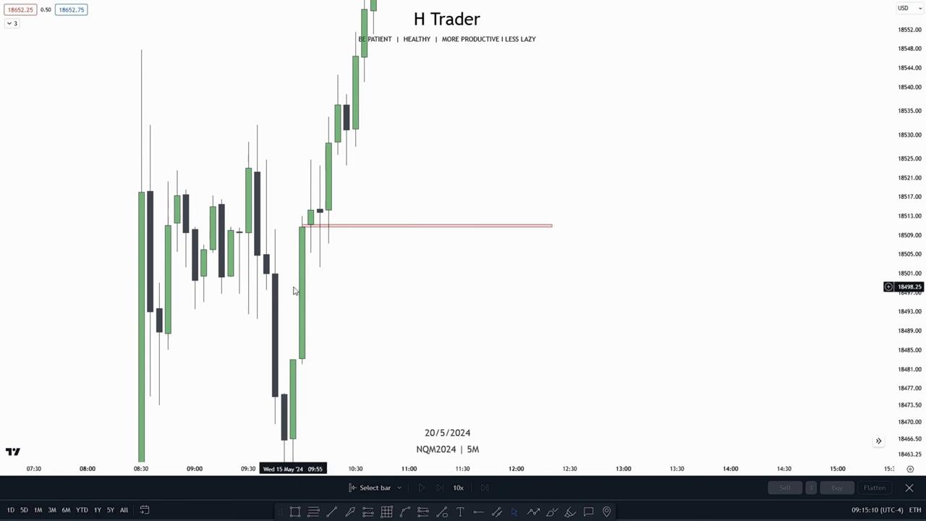
# - Draw a rectangle from 18483.00 at the 09:55 candle up to 18511.25, and extend it to 13:15
pyautogui.click(294, 511)
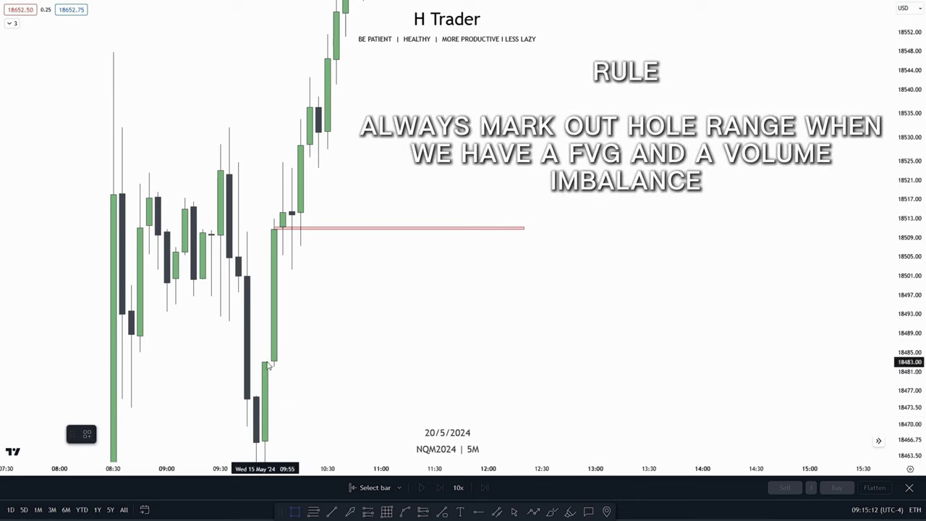
pyautogui.moveTo(265, 361); pyautogui.dragTo(283, 229)
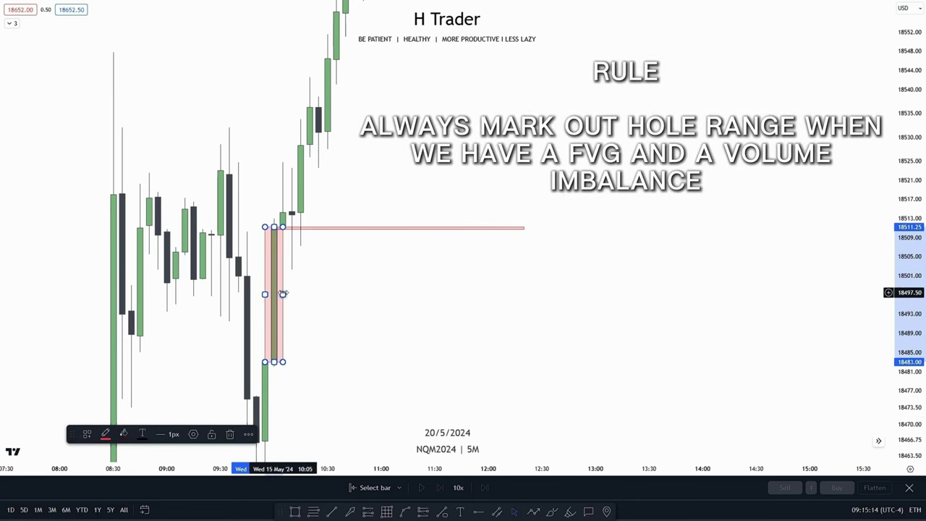
pyautogui.moveTo(283, 293); pyautogui.dragTo(621, 294)
pyautogui.click(434, 409)
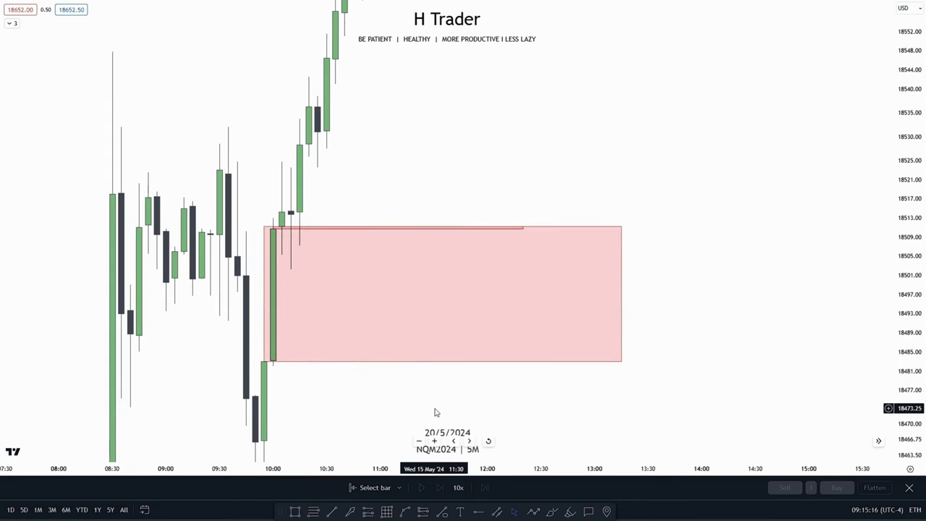
# - Show the middle line on the rectangle between 18483.00 and 18511.25
pyautogui.click(326, 362)
pyautogui.click(192, 434)
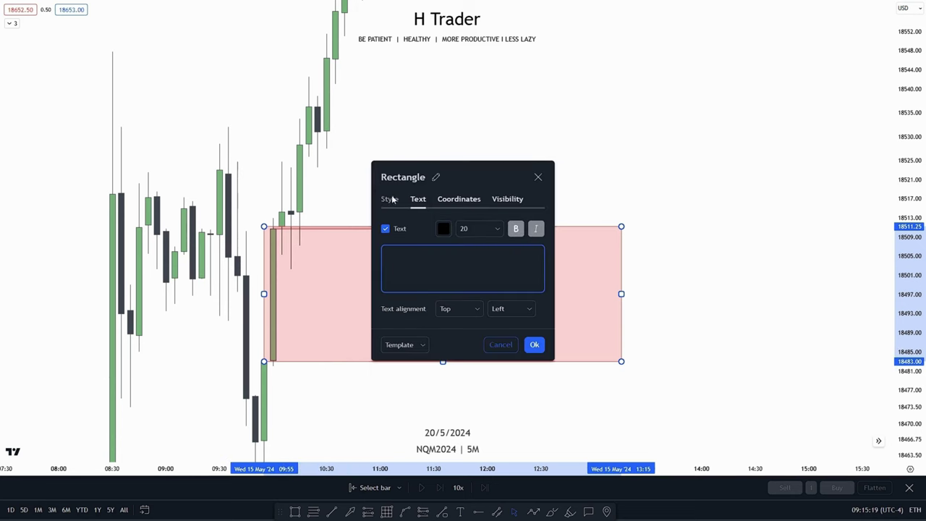
pyautogui.click(391, 199)
pyautogui.click(533, 361)
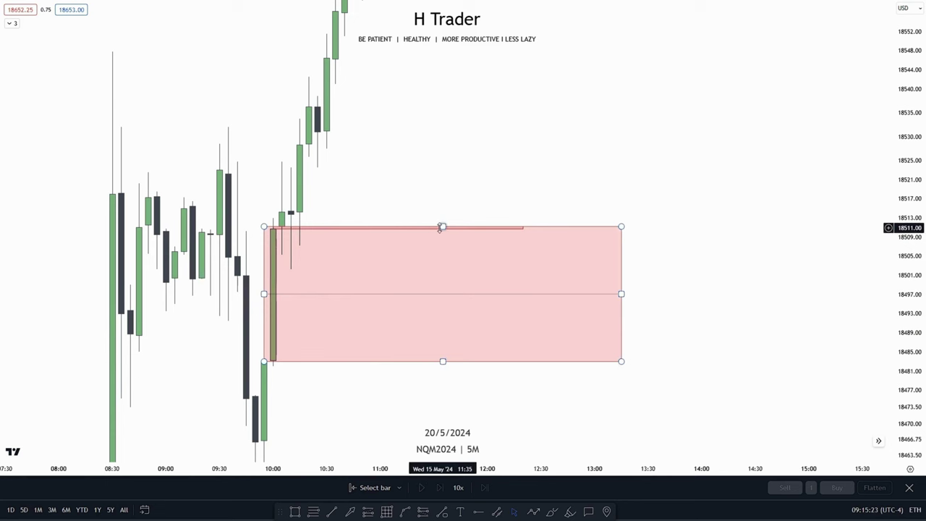
pyautogui.moveTo(441, 227); pyautogui.dragTo(281, 226)
pyautogui.click(350, 206)
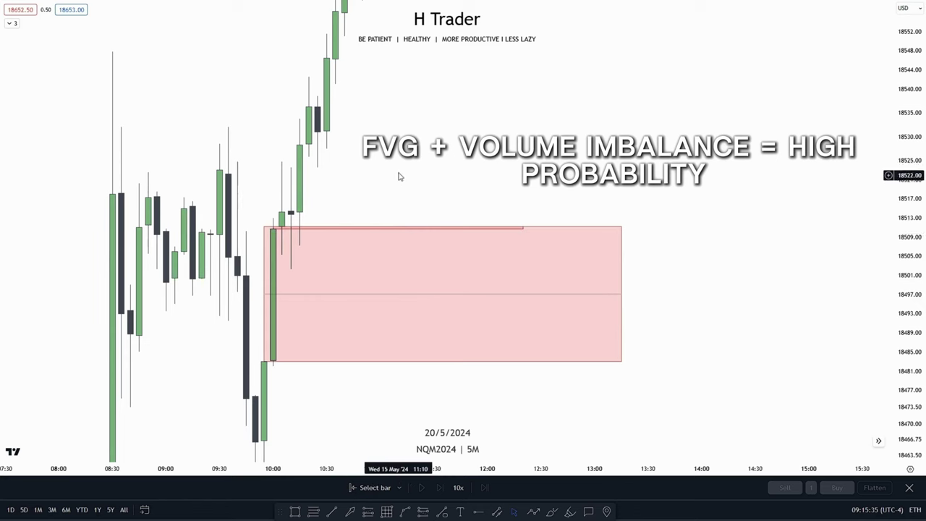
pyautogui.moveTo(400, 176); pyautogui.dragTo(424, 145)
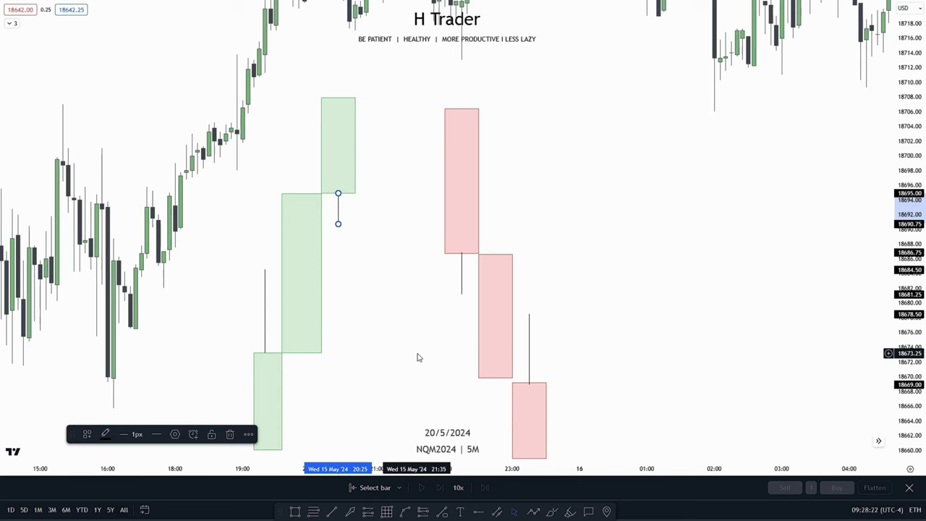
# - Extend the lower wick of the highest green candle down to 18681.50
pyautogui.click(417, 355)
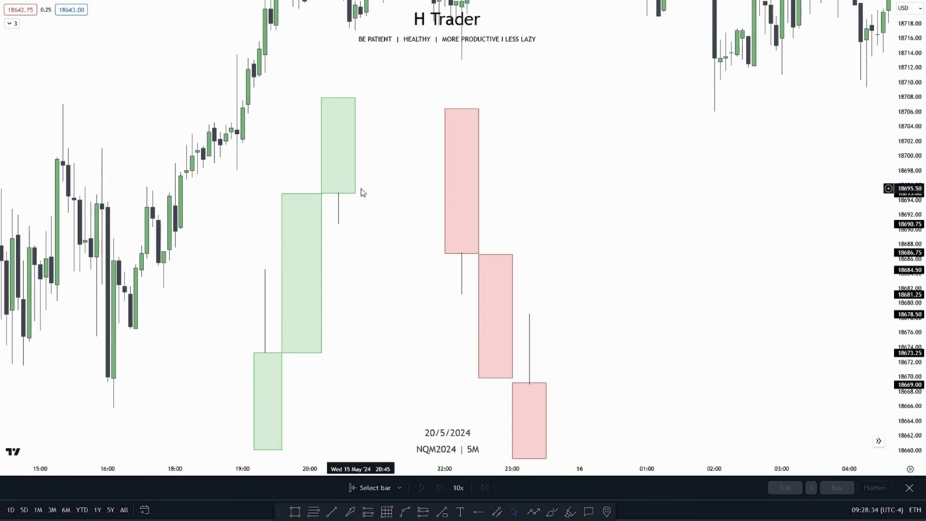
pyautogui.click(339, 222)
pyautogui.moveTo(338, 222); pyautogui.dragTo(338, 291)
pyautogui.click(385, 293)
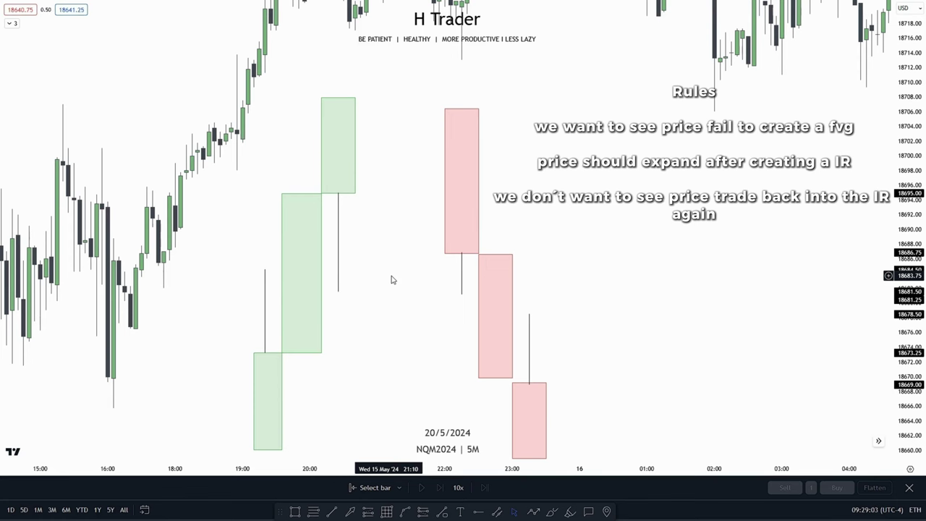
# - Extend the upper wick of the lowest red candle up to 18683.50
pyautogui.moveTo(391, 279); pyautogui.dragTo(401, 254)
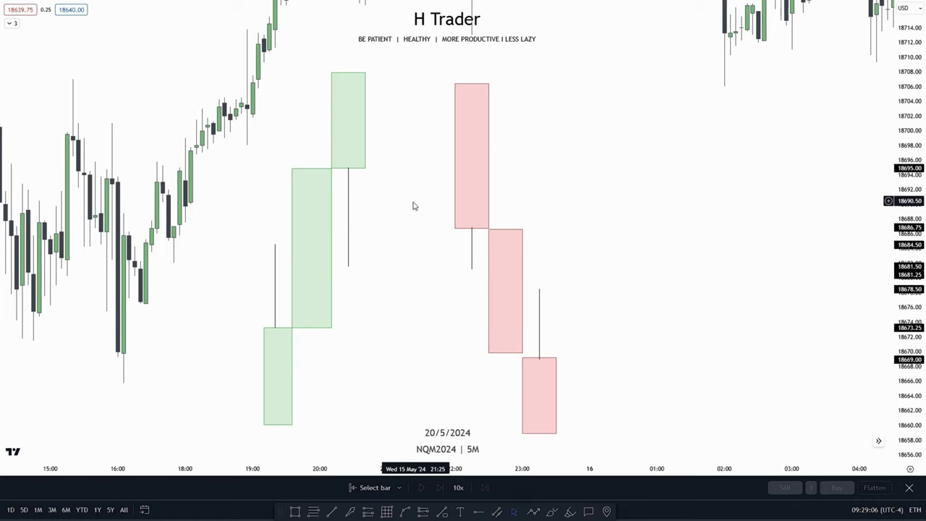
pyautogui.moveTo(413, 206); pyautogui.dragTo(399, 248)
pyautogui.moveTo(405, 300); pyautogui.dragTo(319, 227)
pyautogui.moveTo(551, 251); pyautogui.dragTo(503, 227)
pyautogui.moveTo(910, 231); pyautogui.dragTo(910, 220)
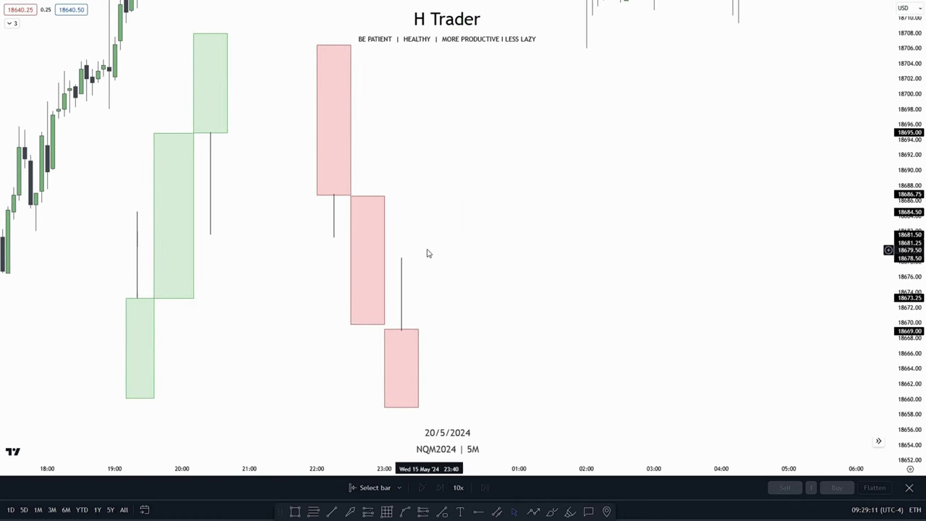
pyautogui.moveTo(474, 264); pyautogui.dragTo(497, 250)
pyautogui.moveTo(424, 244); pyautogui.dragTo(435, 201)
pyautogui.click(504, 244)
# - Draw a downward path beside the lowest red candle, starting near its upper wick and ending below its body
pyautogui.moveTo(553, 252); pyautogui.dragTo(476, 205)
pyautogui.moveTo(539, 442); pyautogui.dragTo(532, 415)
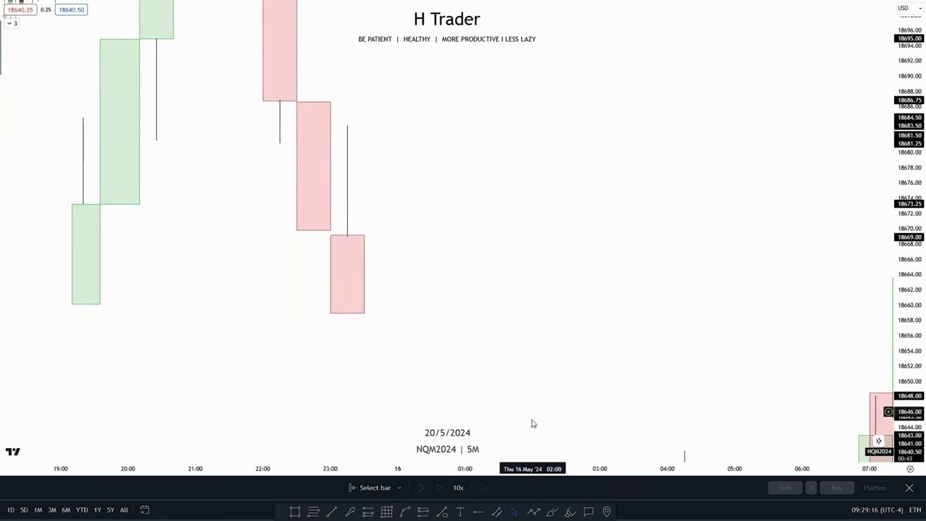
pyautogui.click(533, 511)
pyautogui.moveTo(409, 177)
pyautogui.mouseDown()
pyautogui.moveTo(432, 246)
pyautogui.moveTo(448, 414)
pyautogui.mouseUp()
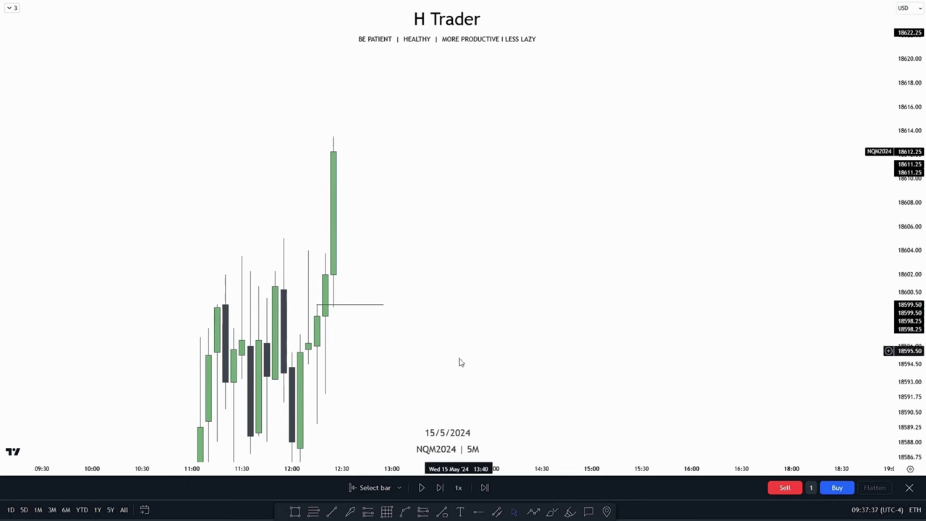
# - Set the bar replay back to the 12:20 candle and play it forward through the 12:25 candle
pyautogui.click(369, 489)
pyautogui.click(331, 306)
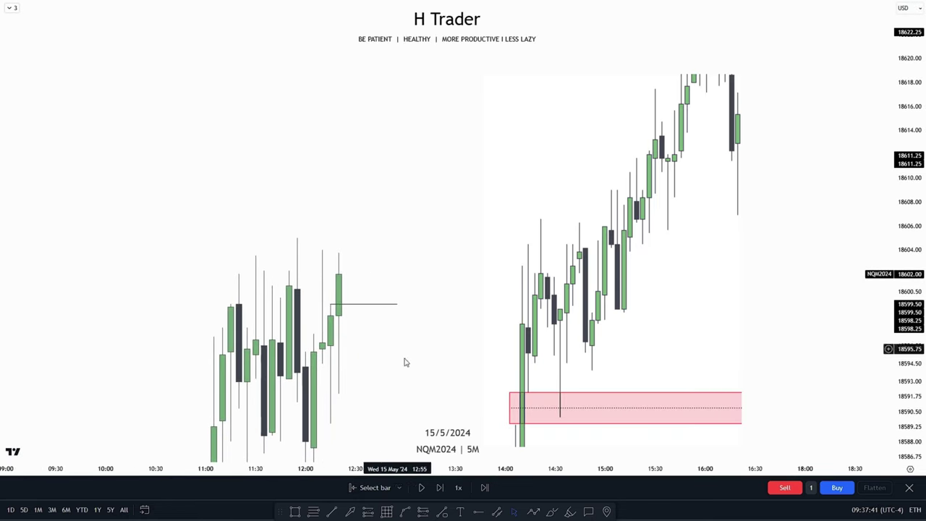
pyautogui.click(421, 488)
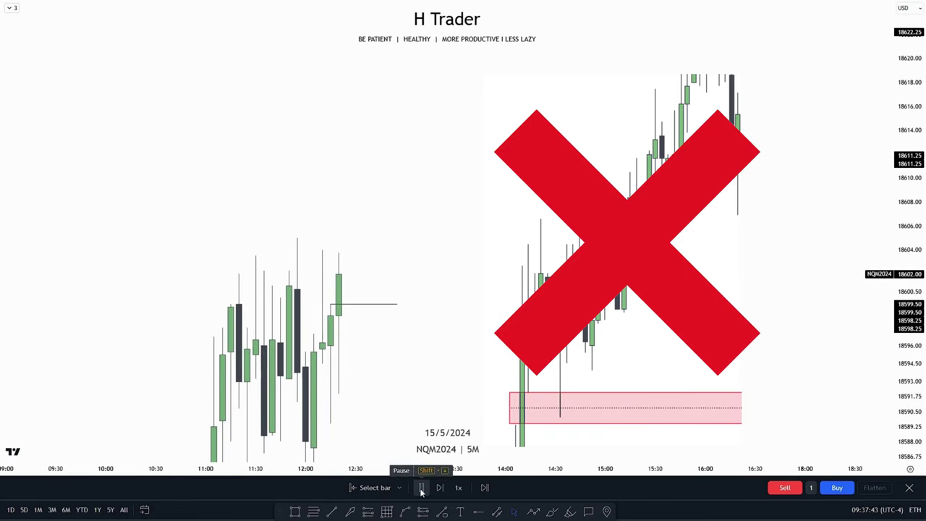
pyautogui.click(421, 492)
# - Advance the bar replay by one more candle, to 12:30, and pause it
pyautogui.moveTo(423, 259); pyautogui.dragTo(448, 230)
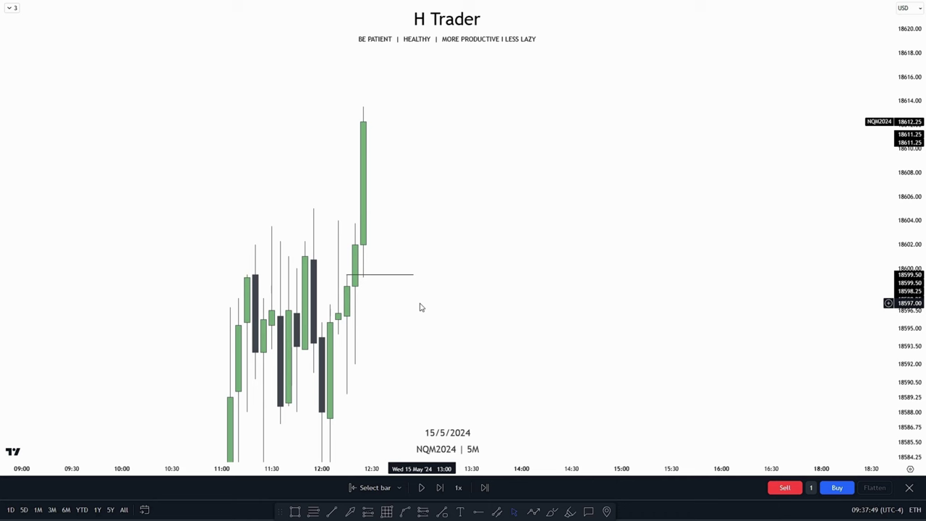
pyautogui.moveTo(420, 304); pyautogui.dragTo(407, 327)
pyautogui.moveTo(415, 212); pyautogui.dragTo(404, 248)
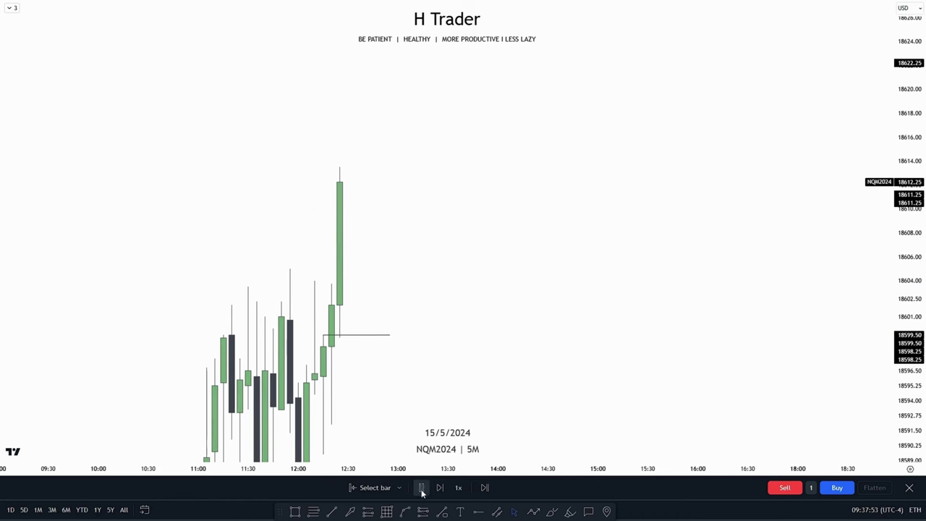
pyautogui.click(422, 488)
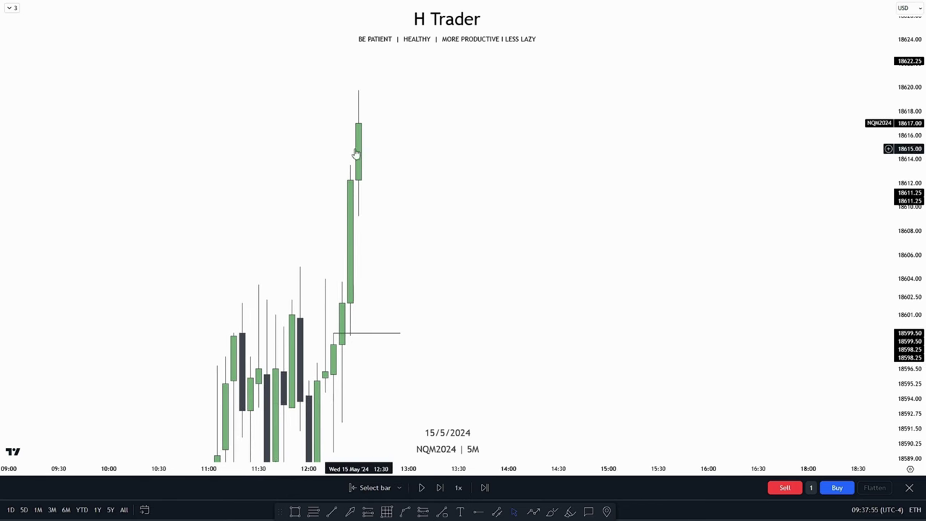
# - Draw a Fibonacci retracement over the 12:15 candle's upper wick, from the body high at 18598.50 to the wick high at 18599.50
pyautogui.moveTo(550, 366); pyautogui.dragTo(552, 325)
pyautogui.moveTo(909, 337); pyautogui.dragTo(909, 318)
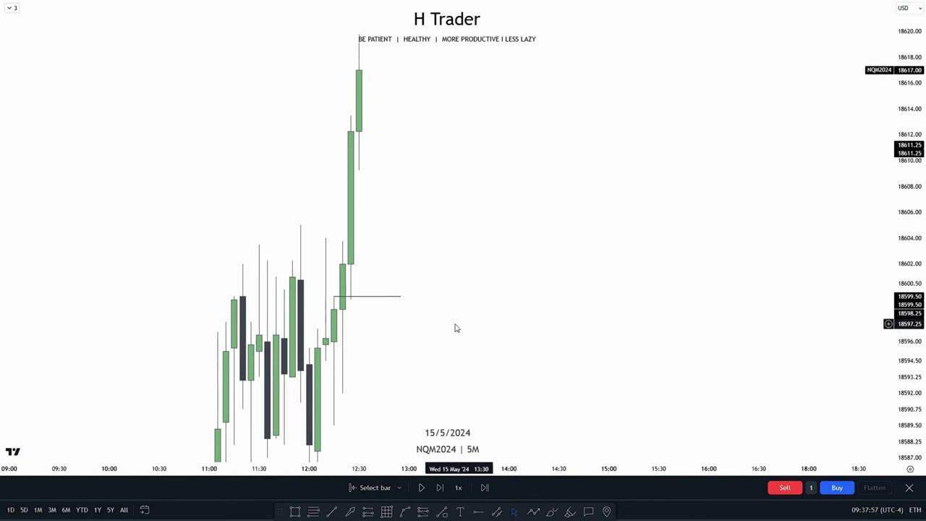
pyautogui.scroll(1, 470, 326)
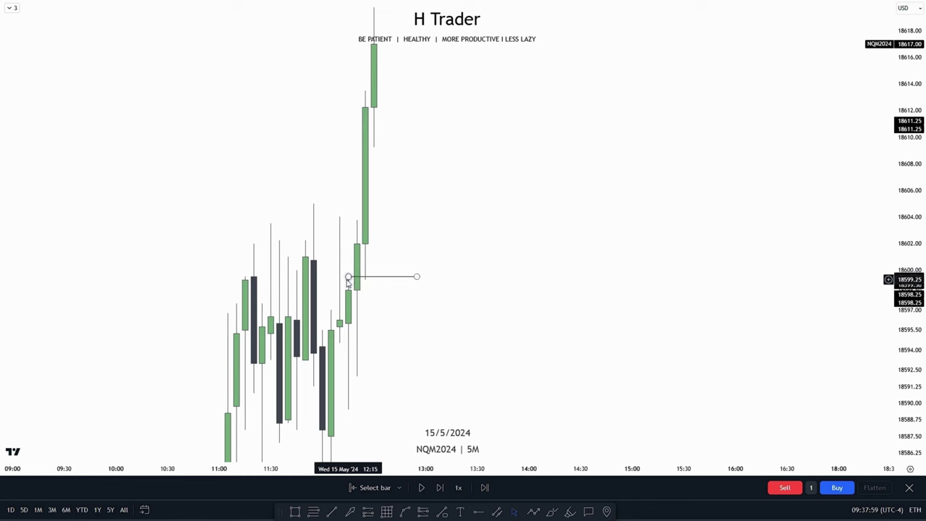
pyautogui.moveTo(503, 315); pyautogui.dragTo(450, 318)
pyautogui.click(313, 512)
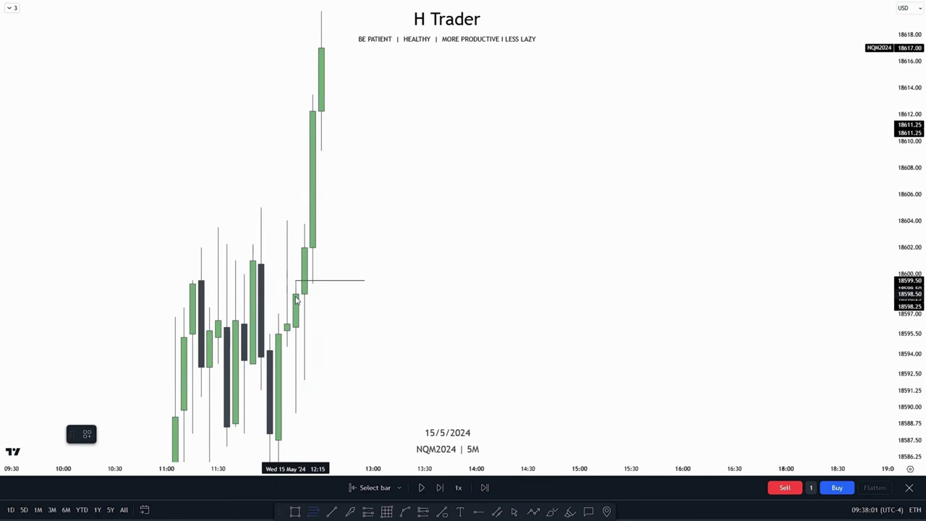
pyautogui.click(295, 294)
pyautogui.click(296, 280)
pyautogui.click(394, 355)
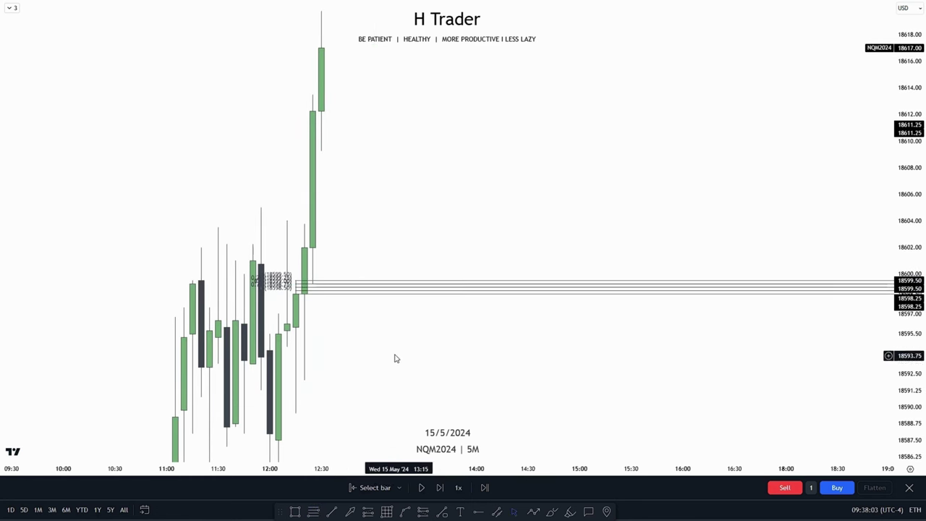
# - Examine the 12:25 candle's lower wick against the Fibonacci levels and the price move above them
pyautogui.moveTo(396, 343); pyautogui.dragTo(447, 321)
pyautogui.moveTo(909, 342); pyautogui.dragTo(909, 317)
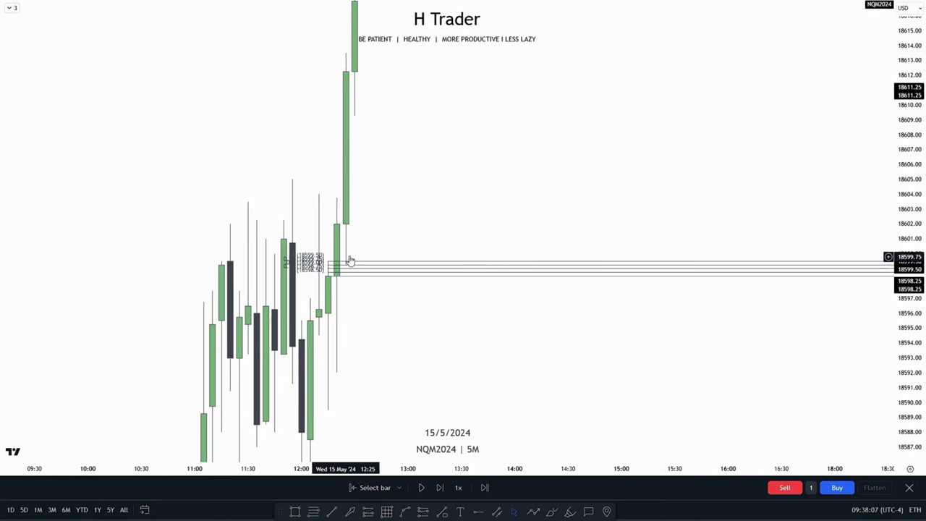
pyautogui.moveTo(417, 212); pyautogui.dragTo(396, 263)
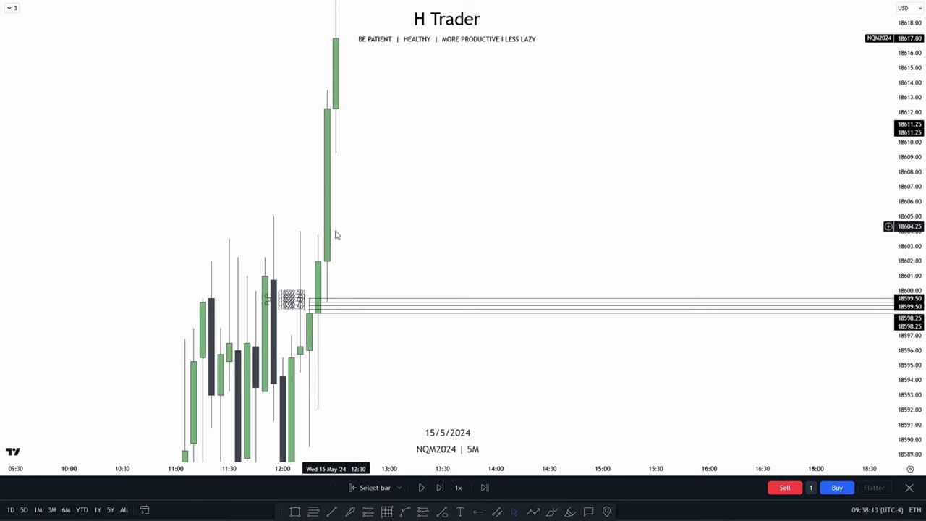
pyautogui.moveTo(428, 224); pyautogui.dragTo(432, 211)
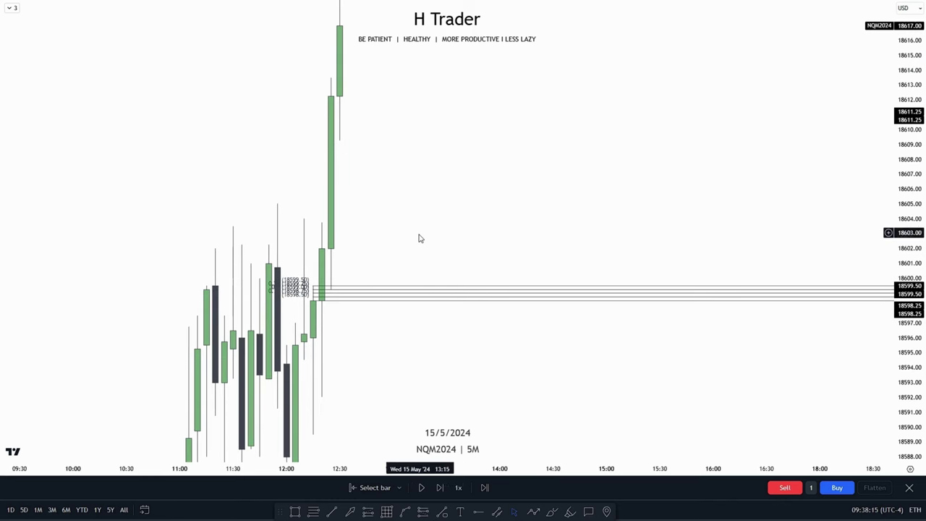